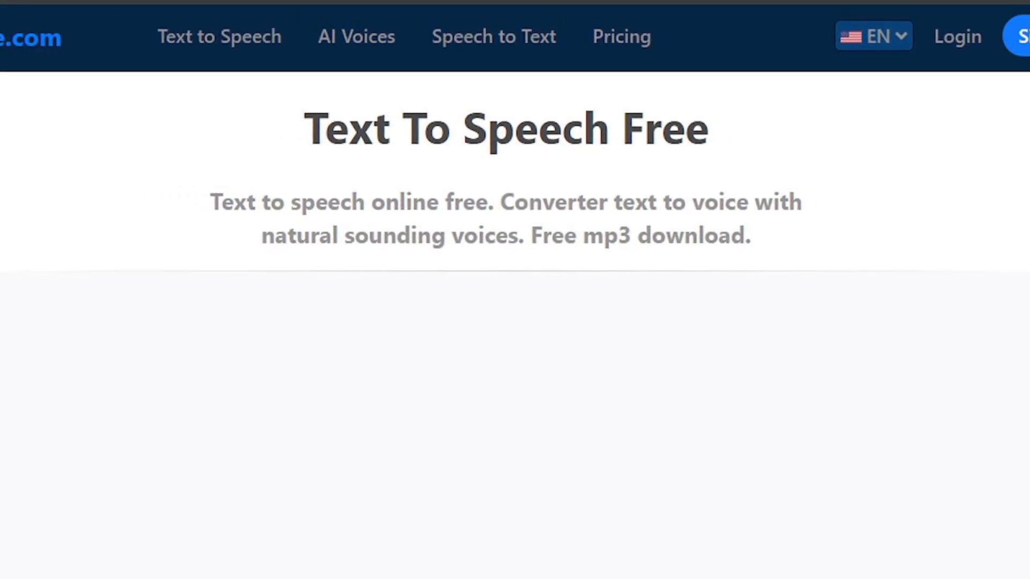
- Choose Aria as the English (United States) voice for the text-to-speech conversion
{"action": "scroll", "coordinate": [36, 259], "scroll_direction": "down", "scroll_amount": 10}
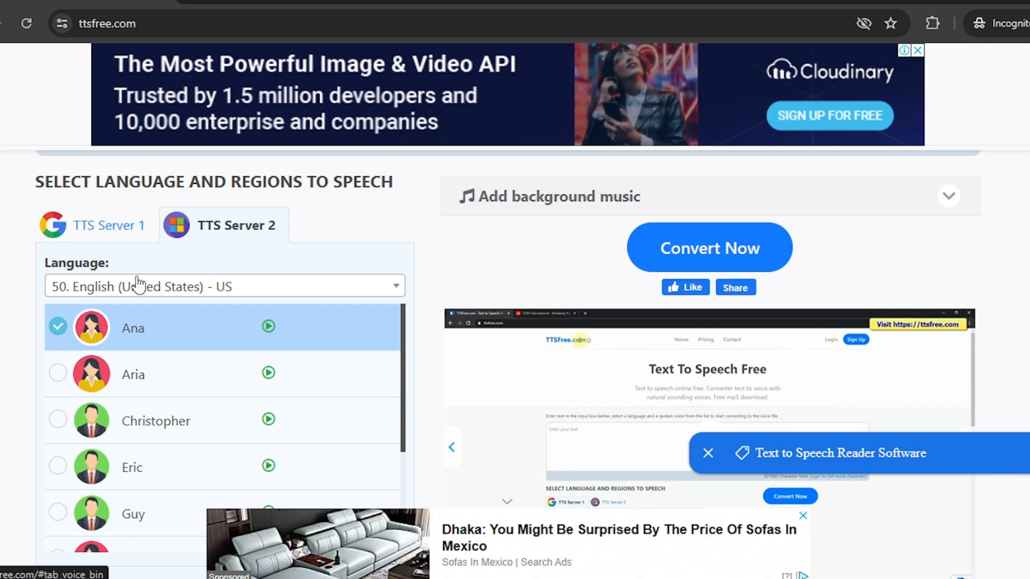
{"action": "left_click", "coordinate": [58, 378]}
{"action": "scroll", "coordinate": [275, 384], "scroll_direction": "down", "scroll_amount": 8}
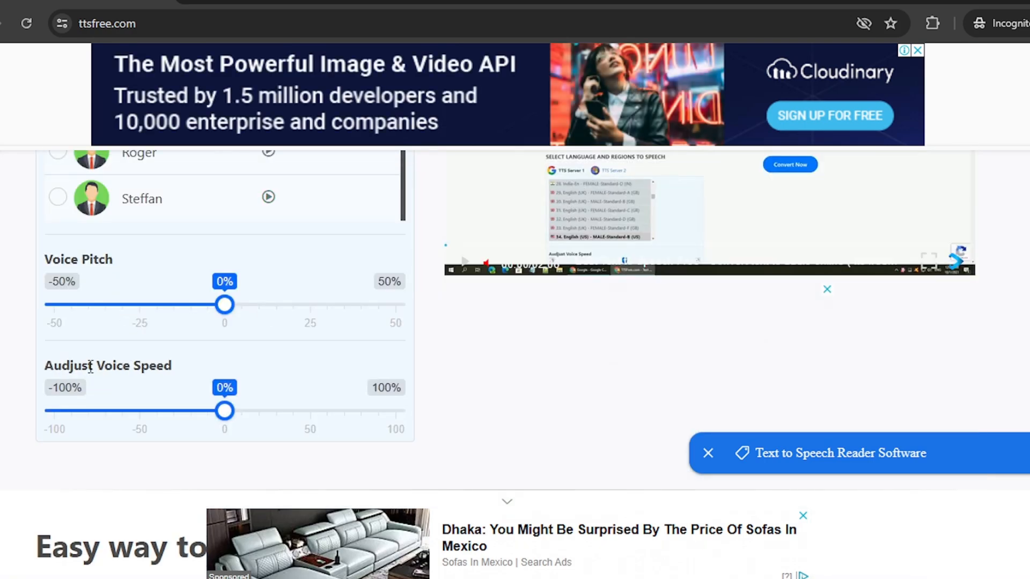
{"action": "scroll", "coordinate": [396, 395], "scroll_direction": "up", "scroll_amount": 10}
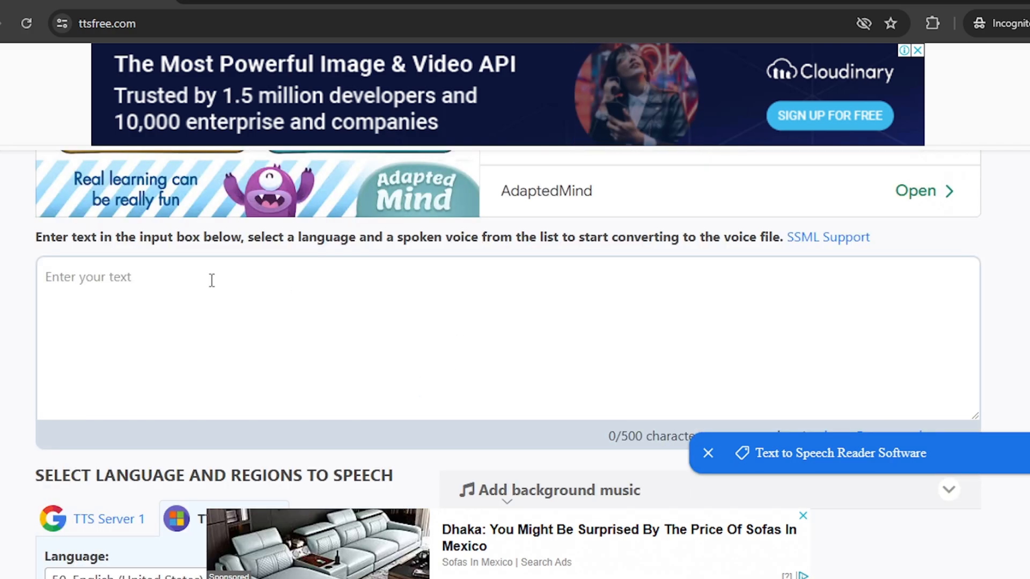
- Copy Freddy the Frog's opening greeting from the ChatGPT script into the TTSFree text field and convert it to speech
{"action": "left_click", "coordinate": [212, 280]}
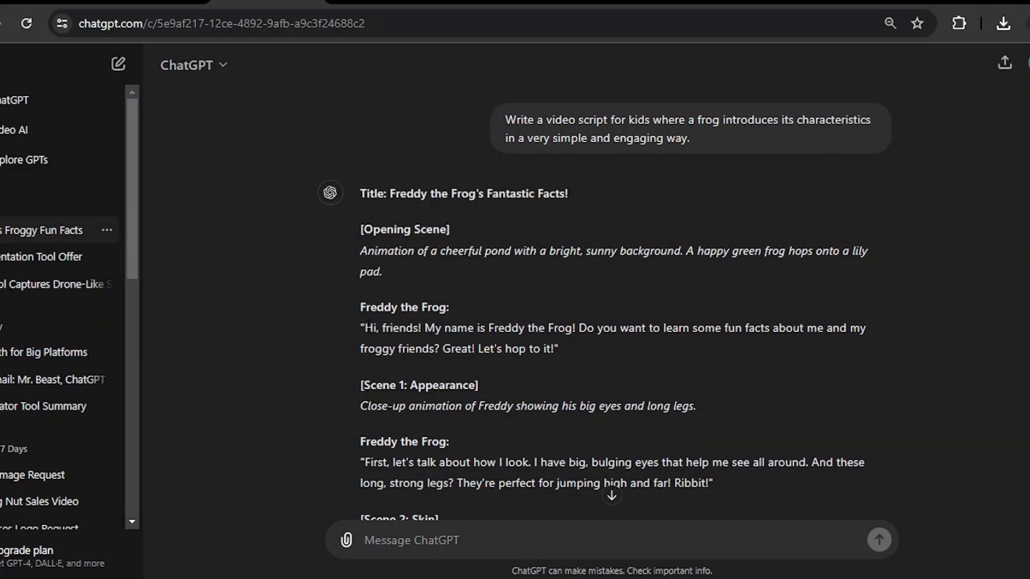
{"action": "left_click_drag", "start_coordinate": [528, 322], "coordinate": [554, 351]}
{"action": "right_click", "coordinate": [541, 359]}
{"action": "left_click", "coordinate": [579, 133]}
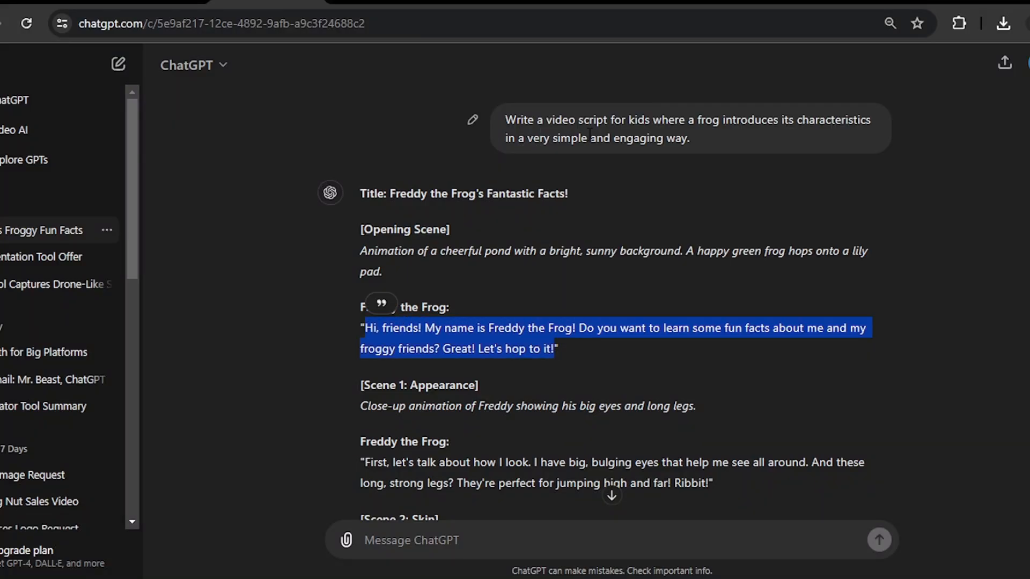
{"action": "mouse_move", "coordinate": [465, 576]}
{"action": "left_click", "coordinate": [509, 531]}
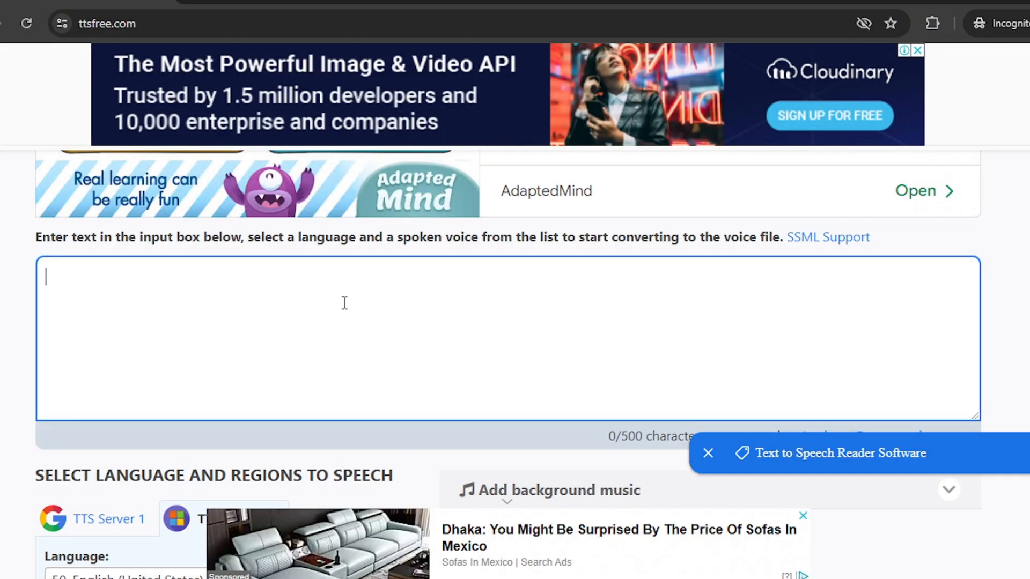
{"action": "right_click", "coordinate": [344, 303]}
{"action": "left_click", "coordinate": [370, 172]}
{"action": "scroll", "coordinate": [814, 330], "scroll_direction": "down", "scroll_amount": 5}
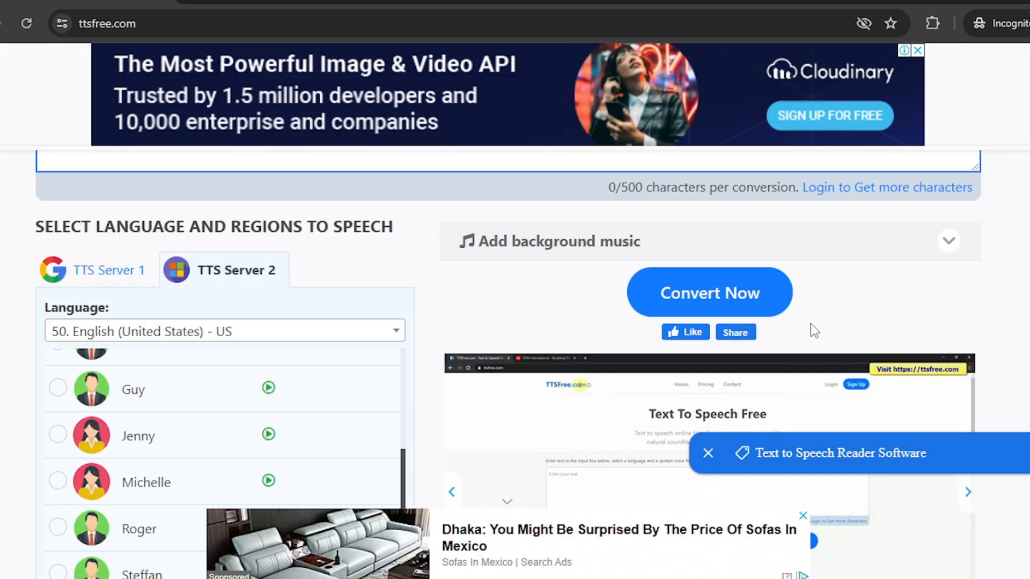
{"action": "left_click", "coordinate": [724, 307]}
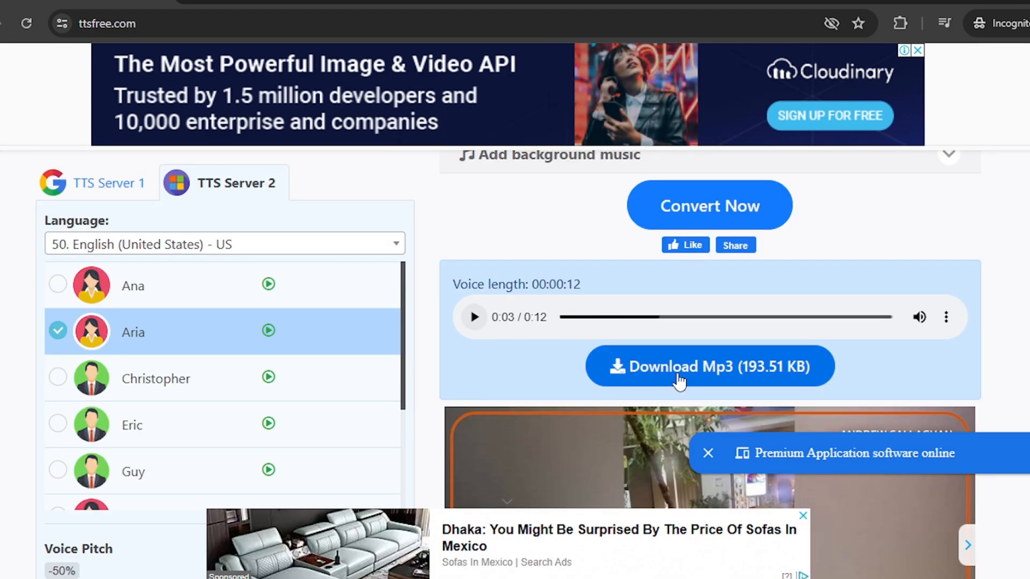
- Download the converted voice MP3 as 1 into a new folder named preo on drive E
{"action": "left_click", "coordinate": [680, 371]}
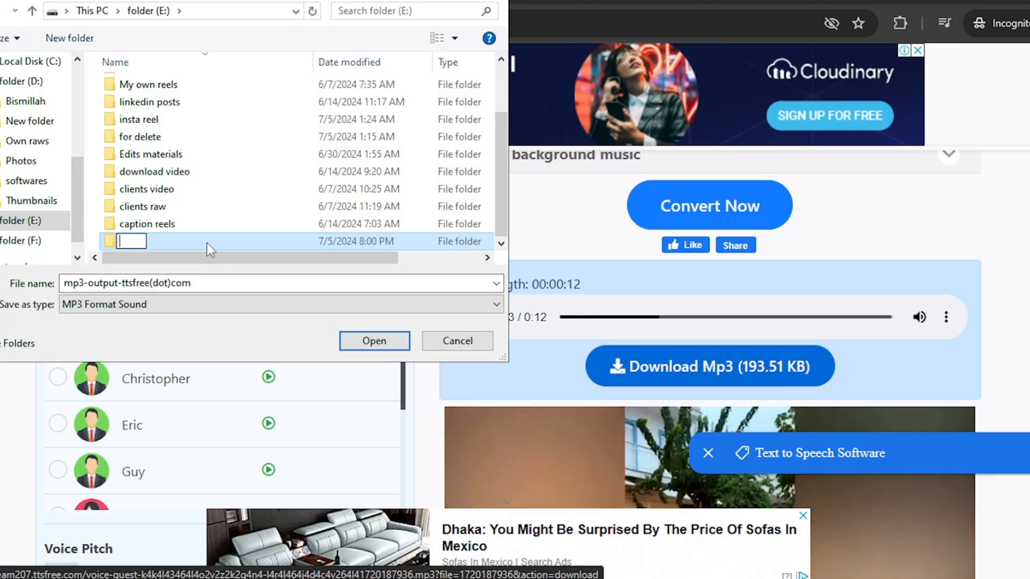
{"action": "type", "text": "preo"}
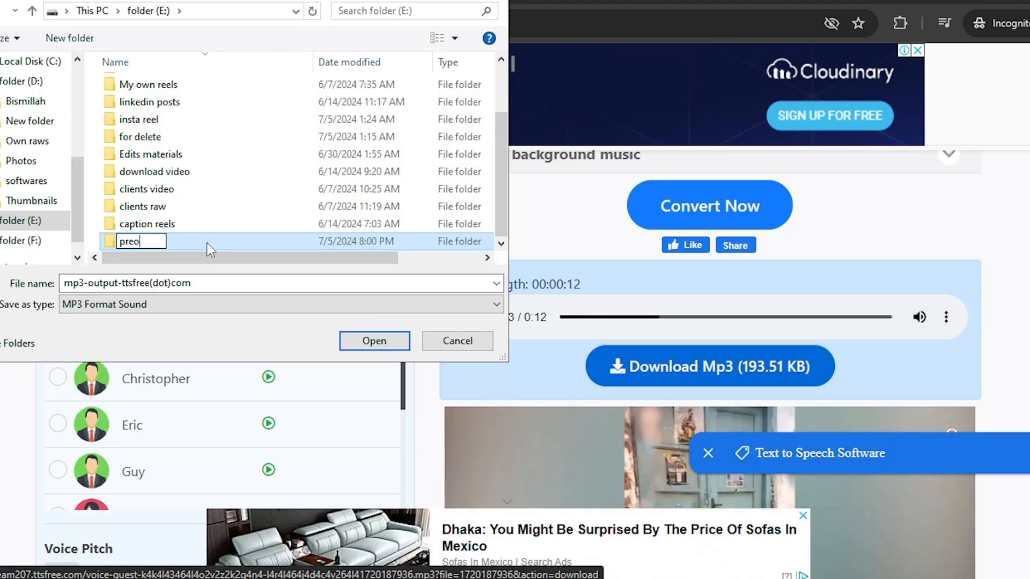
{"action": "key", "text": "Return"}
{"action": "key", "text": "Return"}
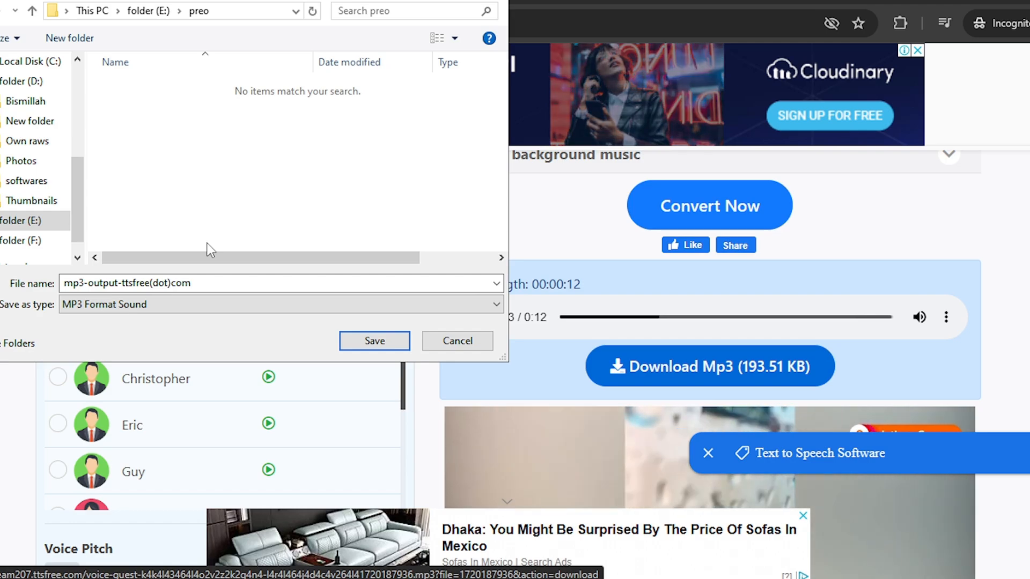
{"action": "type", "text": "1"}
{"action": "left_click", "coordinate": [354, 341]}
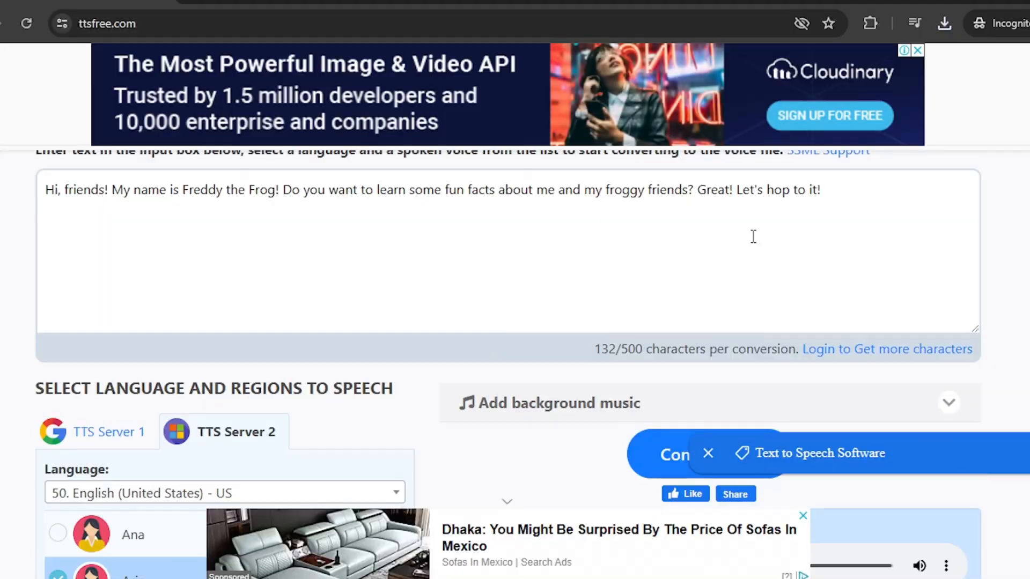
- Replace all of the converter's text with the next copied piece of the script
{"action": "key", "text": "ctrl+a"}
{"action": "key", "text": "ctrl+v"}
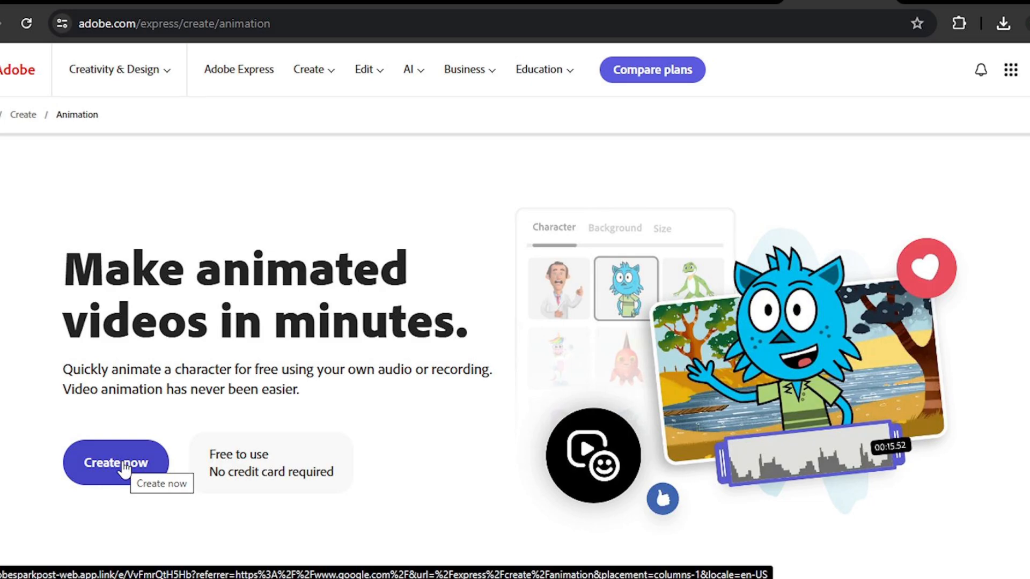
- Open Adobe Express's Animate from audio tool and browse the characters with the category set to All
{"action": "left_click", "coordinate": [123, 467]}
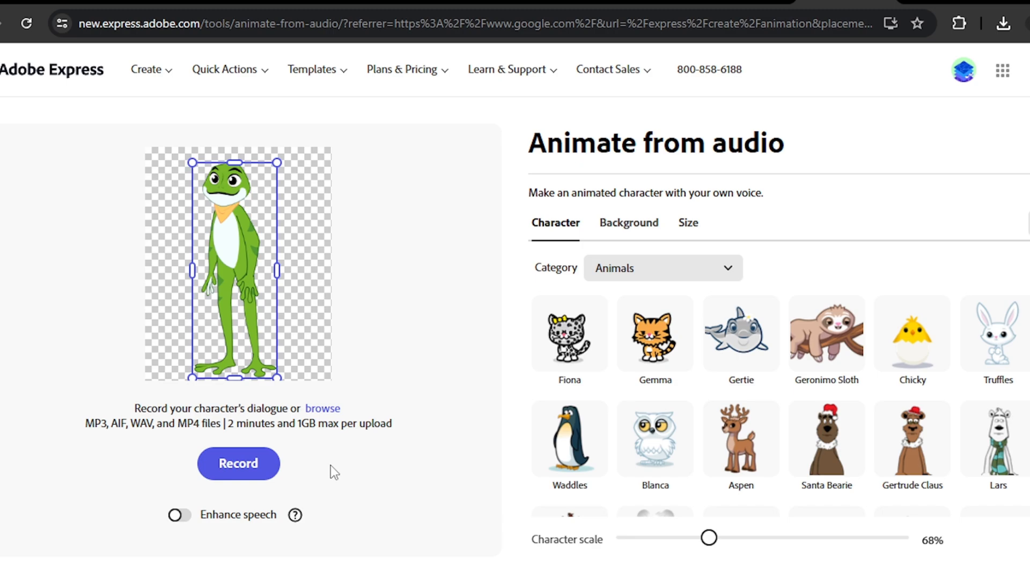
{"action": "scroll", "coordinate": [534, 355], "scroll_direction": "down", "scroll_amount": 5}
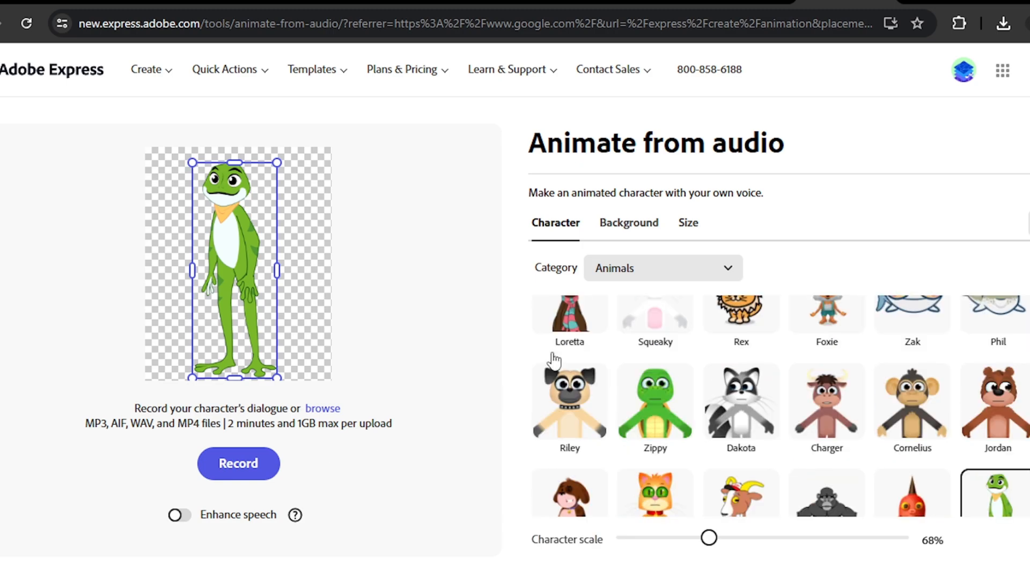
{"action": "left_click", "coordinate": [671, 274]}
{"action": "left_click", "coordinate": [632, 303]}
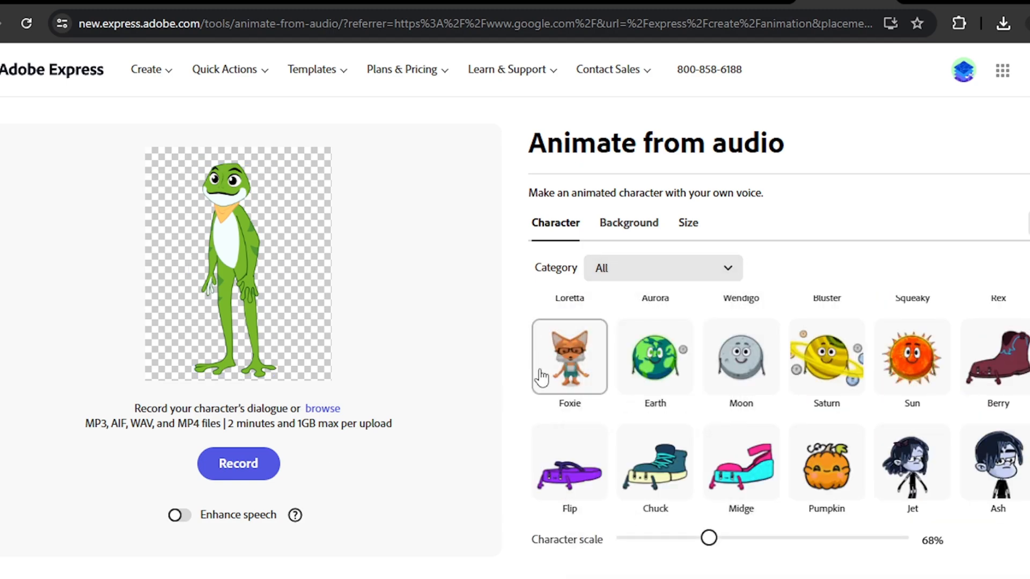
{"action": "scroll", "coordinate": [540, 377], "scroll_direction": "up", "scroll_amount": 15}
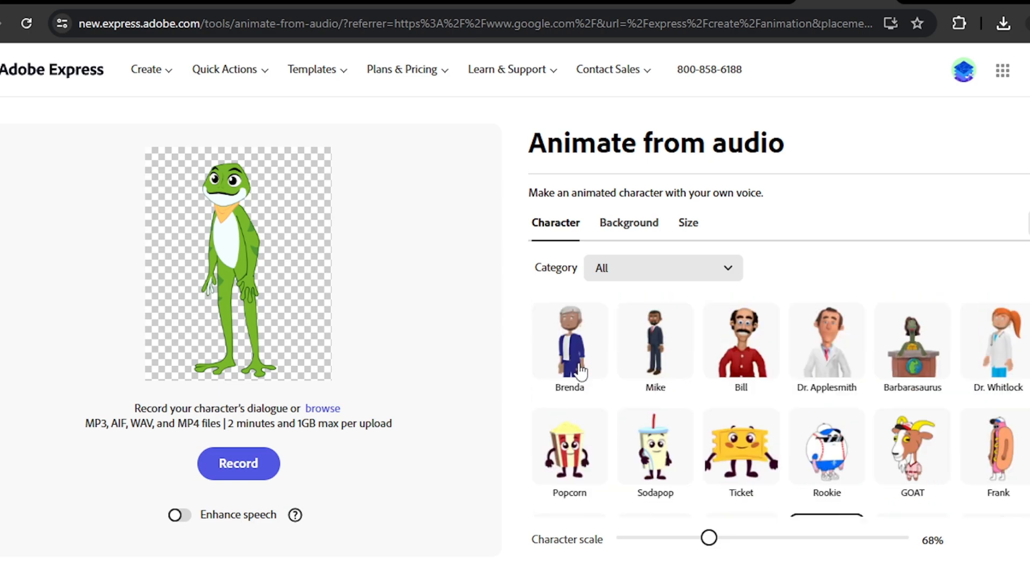
{"action": "scroll", "coordinate": [663, 420], "scroll_direction": "down", "scroll_amount": 2}
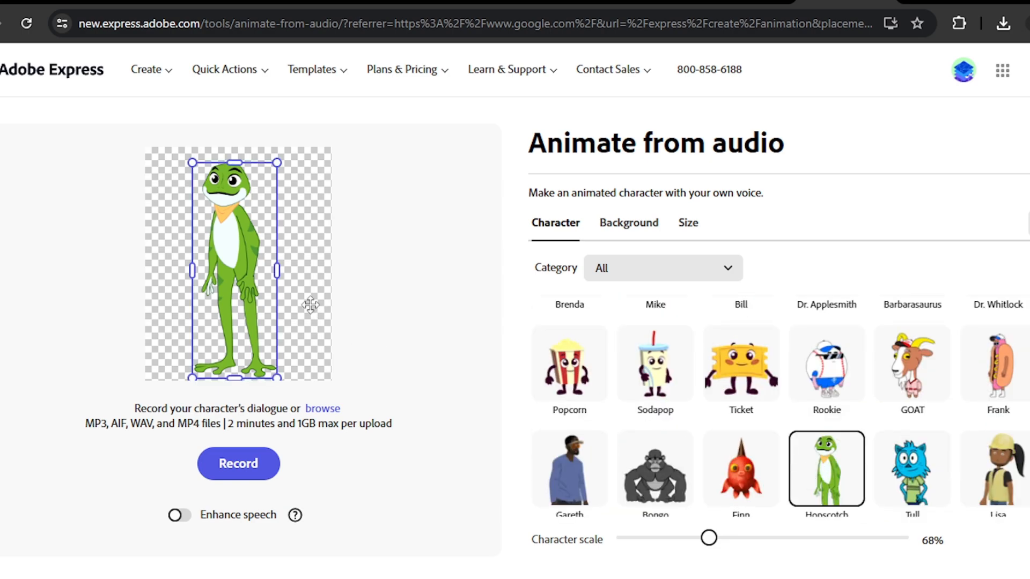
- Give the frog a solid dark blue custom-color background and set the size to YouTube Landscape 1920 x 1080
{"action": "left_click", "coordinate": [644, 229]}
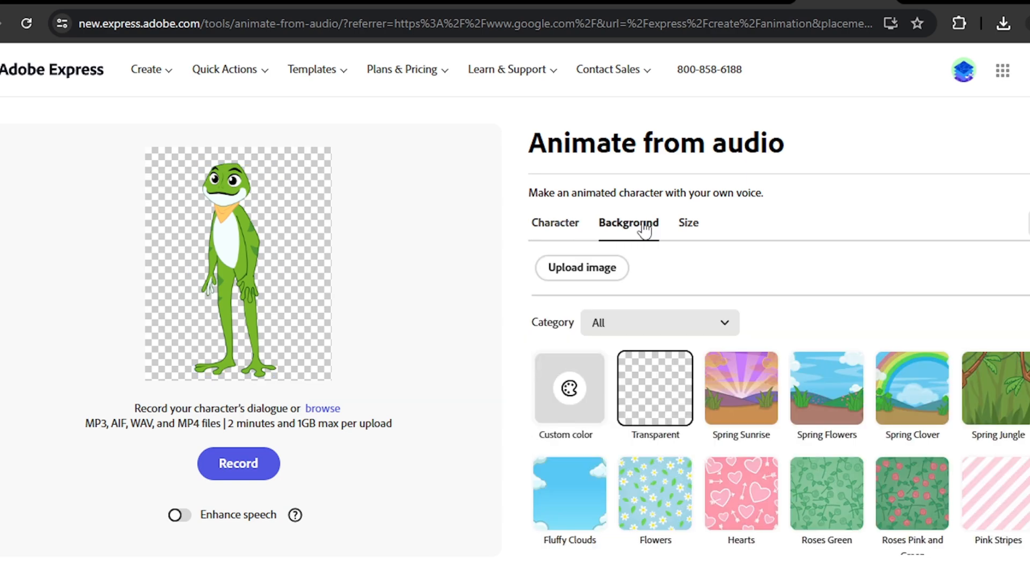
{"action": "left_click", "coordinate": [578, 414]}
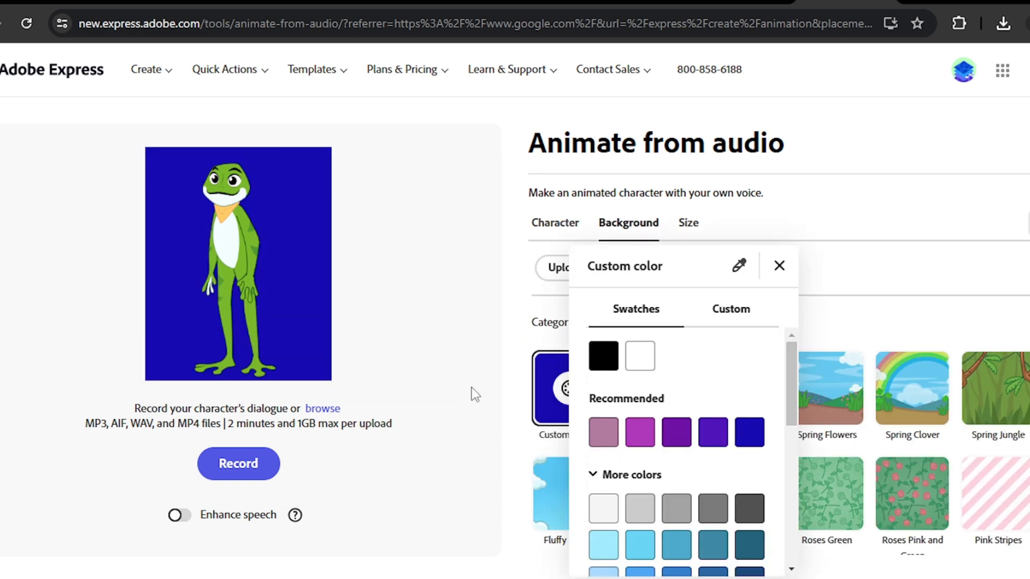
{"action": "left_click", "coordinate": [471, 387]}
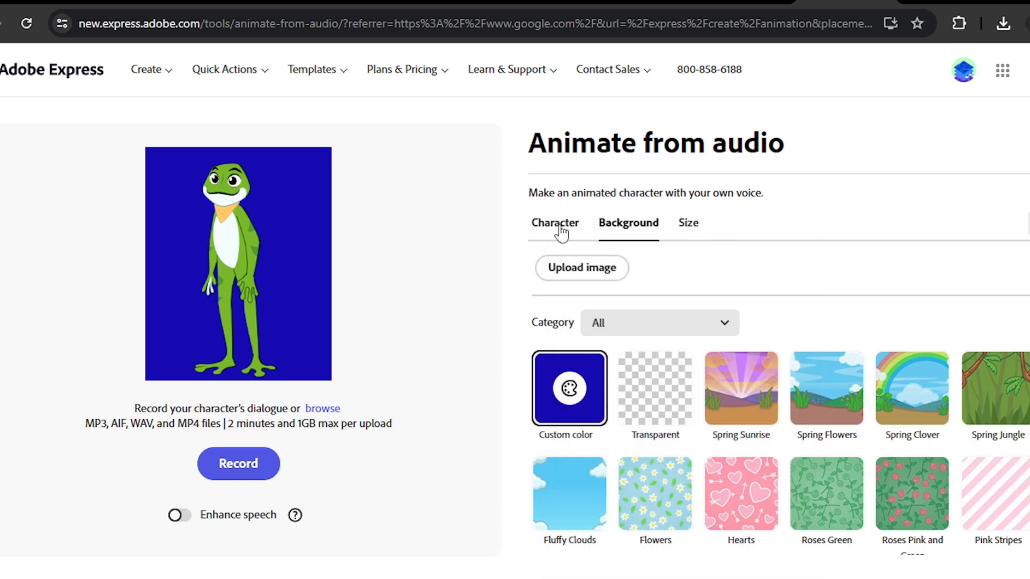
{"action": "left_click", "coordinate": [688, 222]}
- Upload audio file 1 from the preo folder as the frog's dialogue and play the resulting animation
{"action": "left_click", "coordinate": [322, 408]}
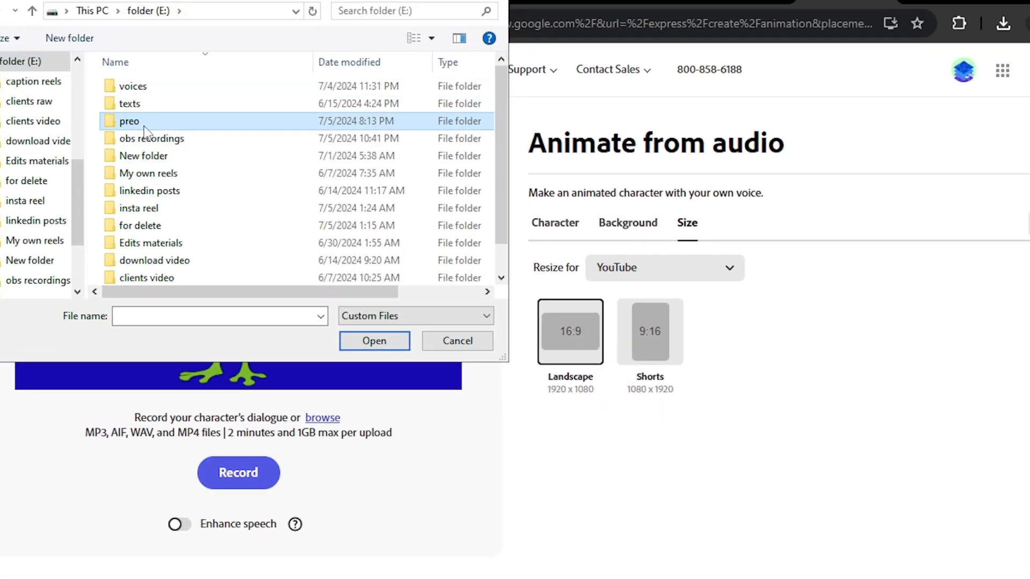
{"action": "double_click", "coordinate": [144, 126]}
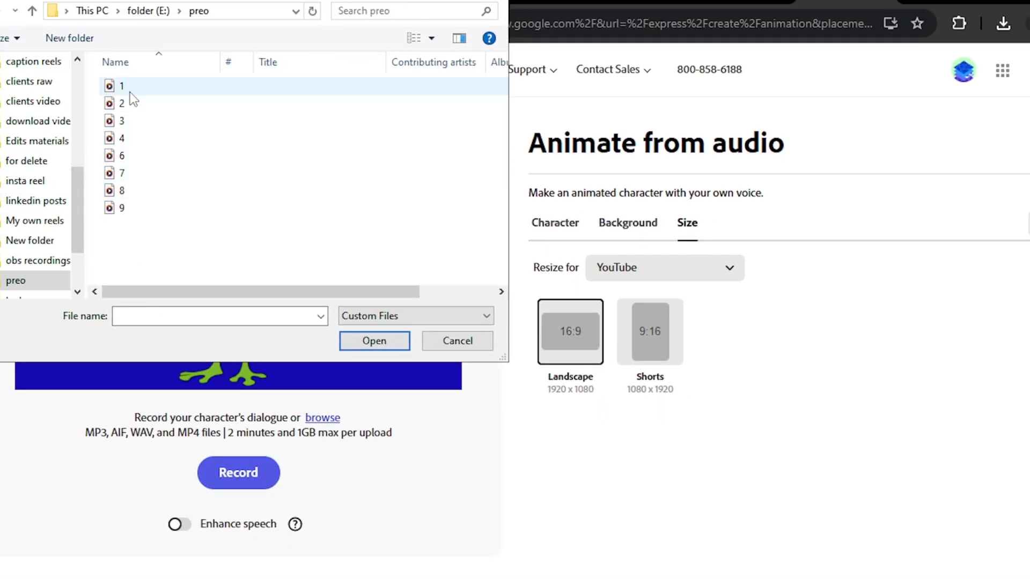
{"action": "left_click", "coordinate": [130, 92]}
{"action": "left_click", "coordinate": [369, 340]}
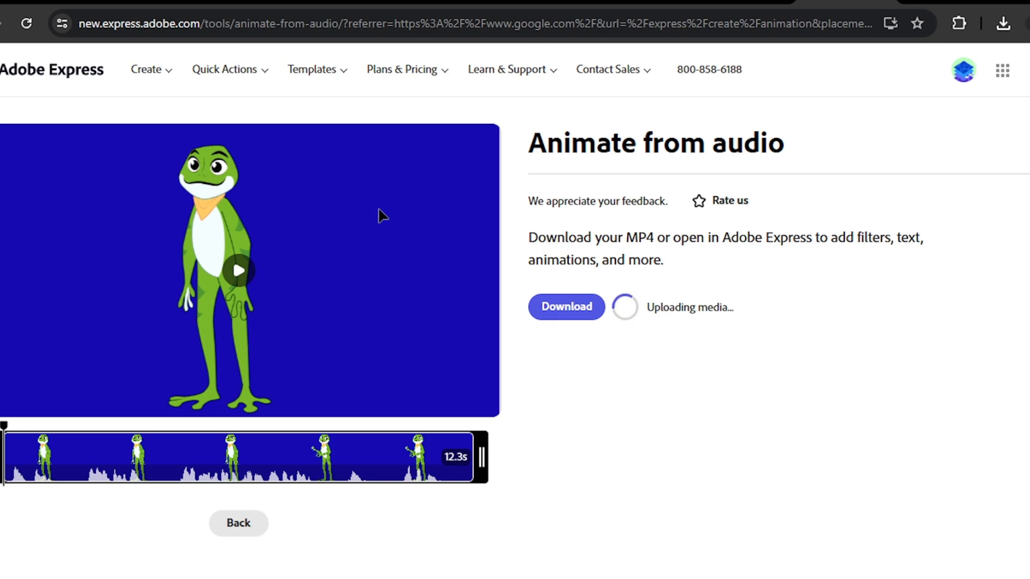
{"action": "left_click", "coordinate": [240, 271]}
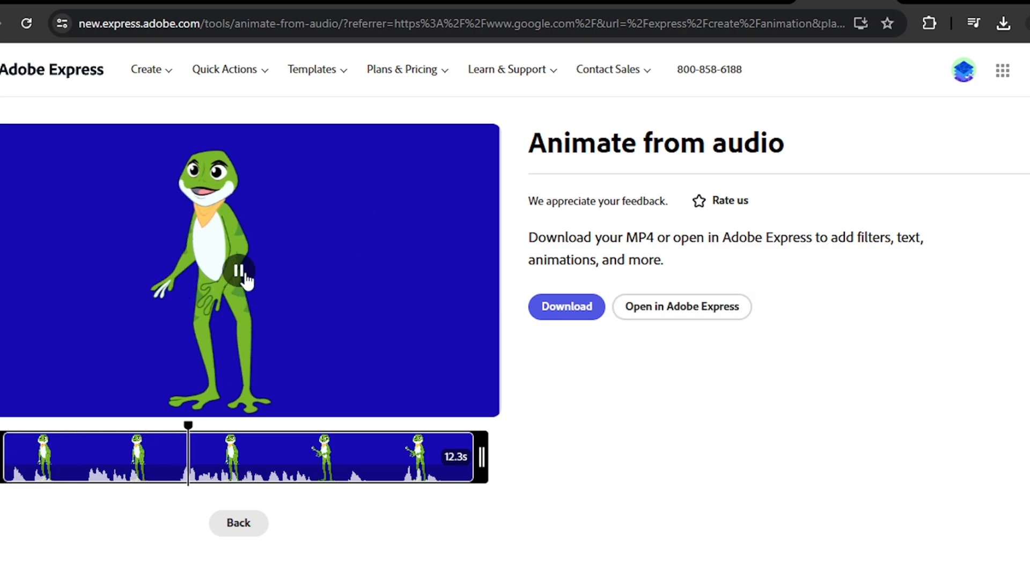
- Download the animated frog clip as a video file and dismiss the download message
{"action": "left_click", "coordinate": [564, 309]}
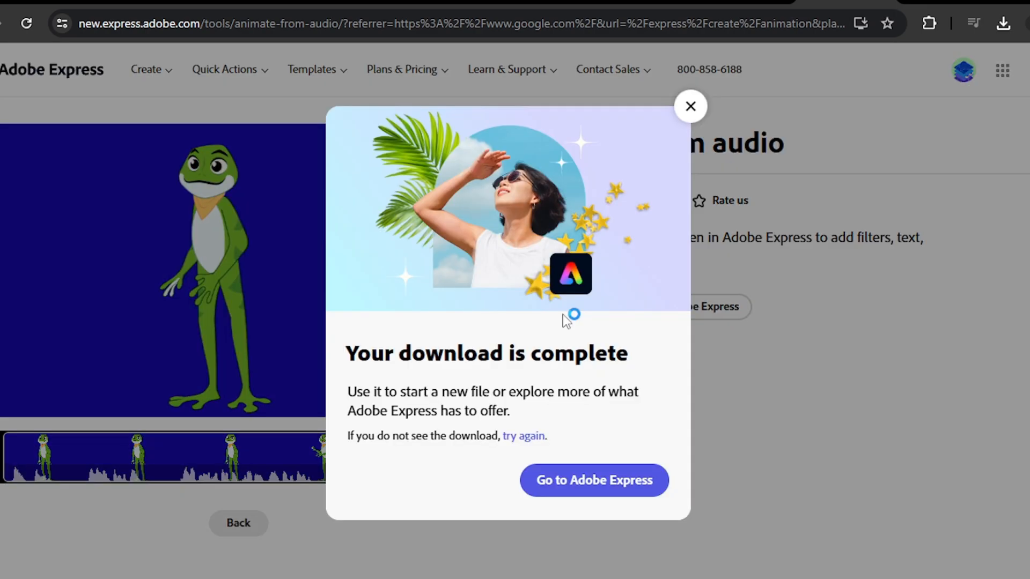
{"action": "left_click", "coordinate": [375, 340]}
{"action": "left_click", "coordinate": [690, 107]}
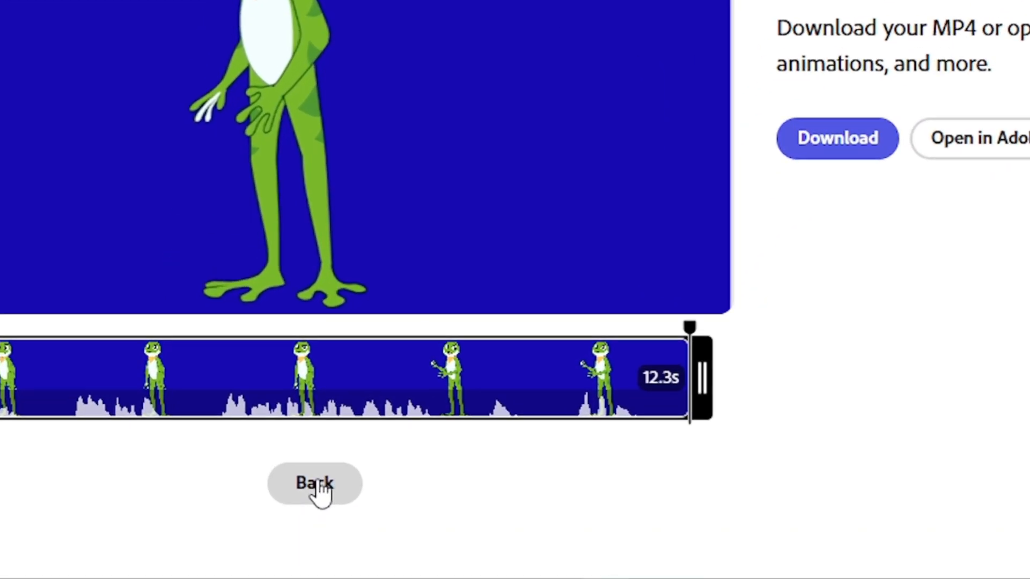
- Return to the character setup and replace the frog's audio with another voice file
{"action": "left_click", "coordinate": [239, 527]}
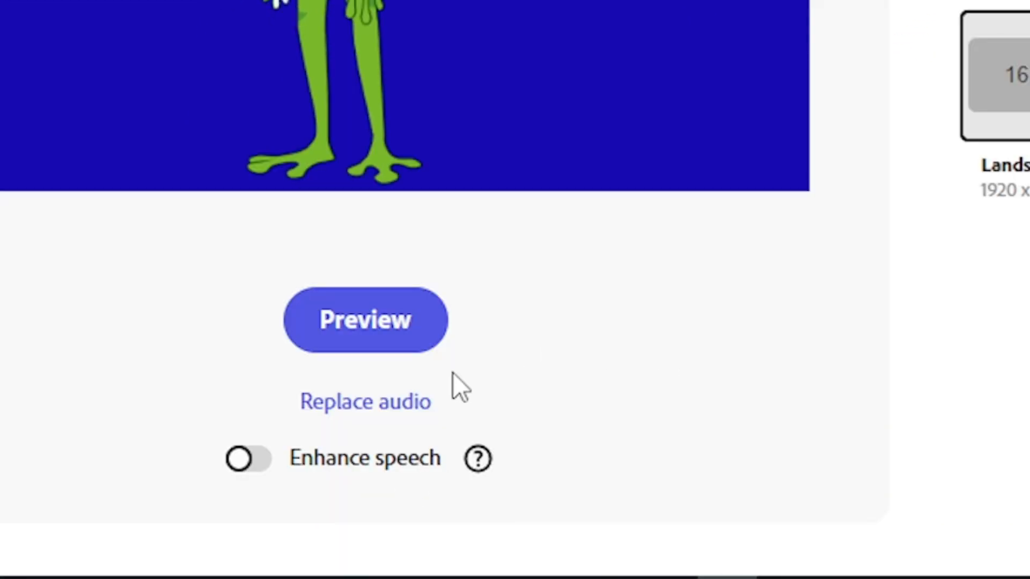
{"action": "left_click", "coordinate": [393, 412]}
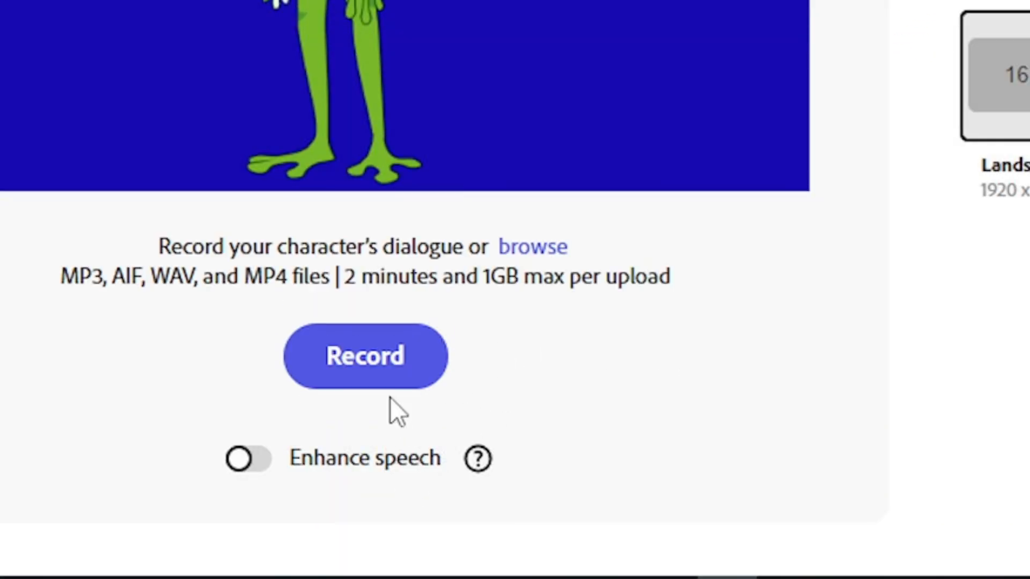
{"action": "left_click", "coordinate": [531, 246]}
{"action": "left_click", "coordinate": [164, 2]}
{"action": "left_click", "coordinate": [442, 276]}
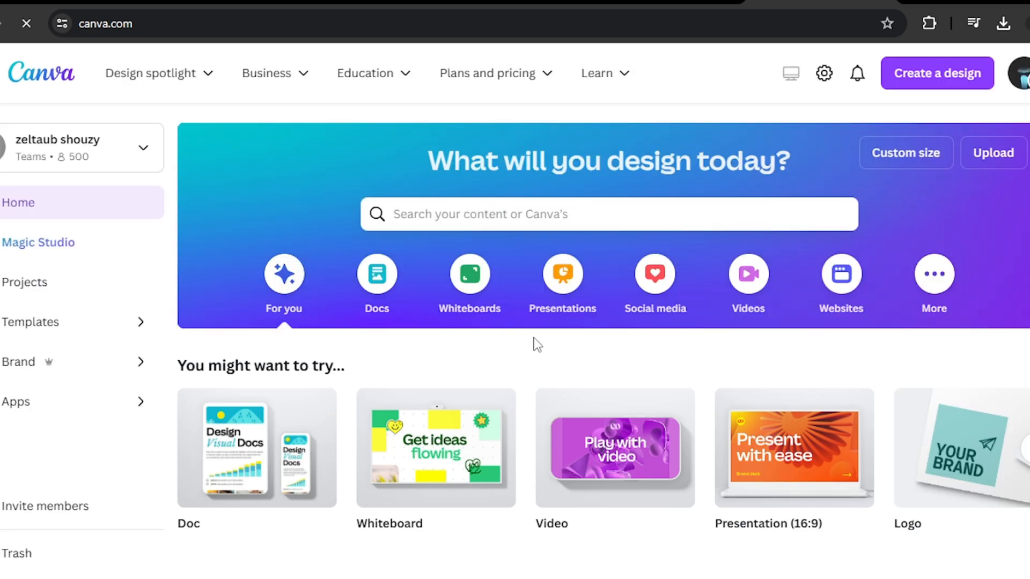
- Create a blank video design in Canva and search the graphics elements for "forest pond"
{"action": "left_click", "coordinate": [935, 83]}
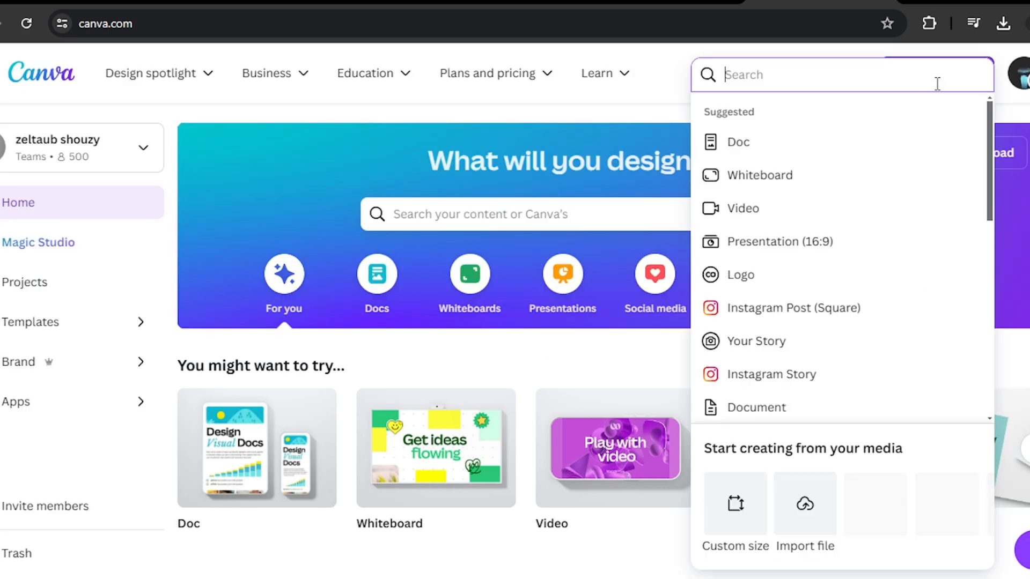
{"action": "left_click", "coordinate": [767, 204]}
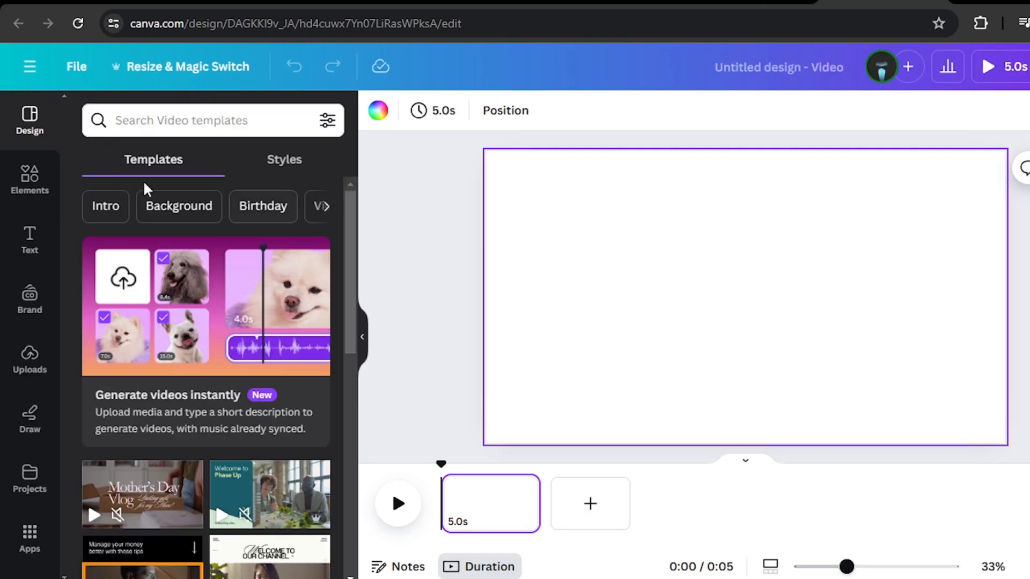
{"action": "left_click", "coordinate": [30, 179]}
{"action": "left_click", "coordinate": [160, 121]}
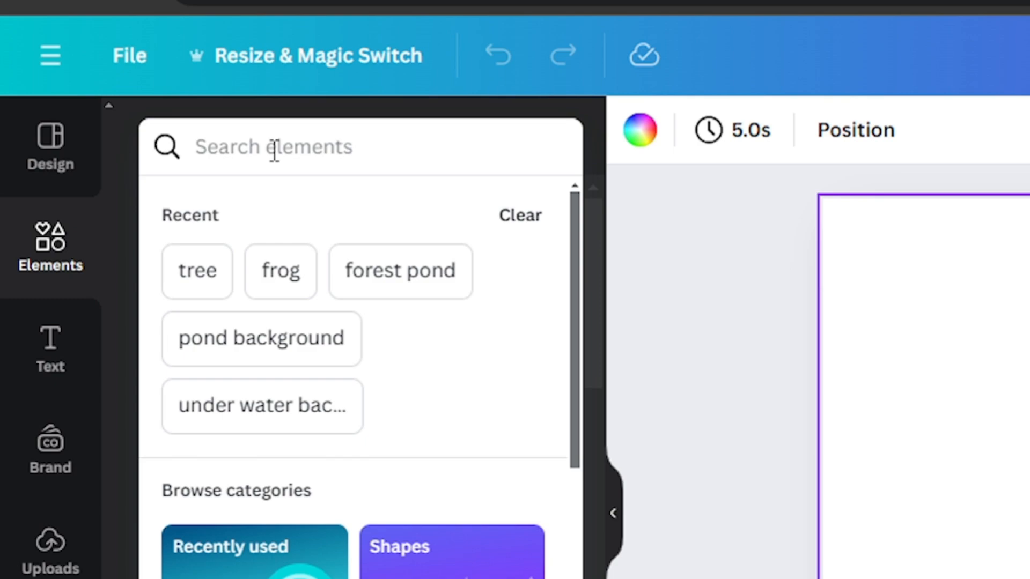
{"action": "type", "text": "forest pond"}
{"action": "key", "text": "Return"}
{"action": "left_click", "coordinate": [273, 226]}
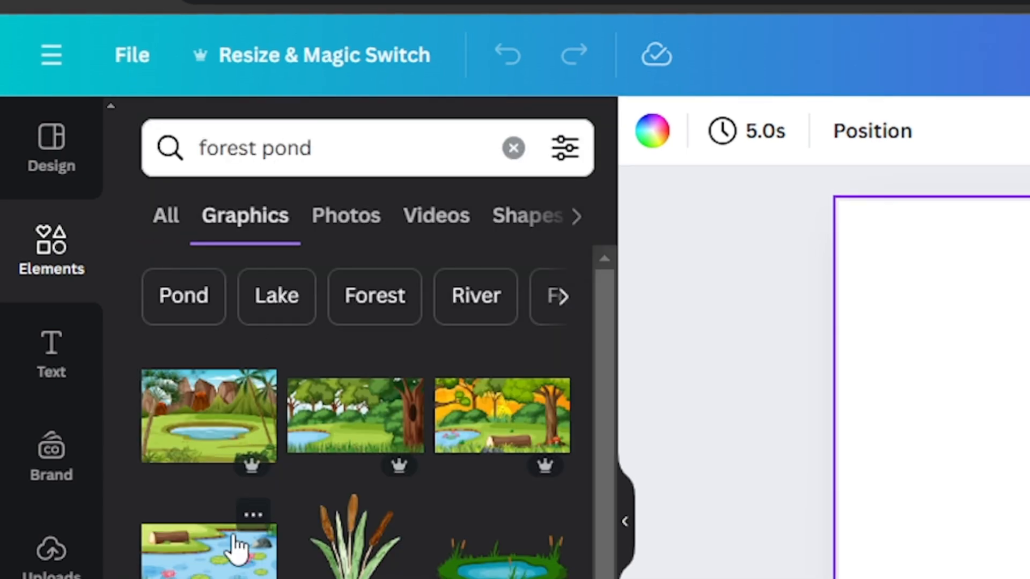
- Add the pond graphic with the log and pink water lilies and enlarge it to fill the whole page
{"action": "left_click", "coordinate": [236, 547]}
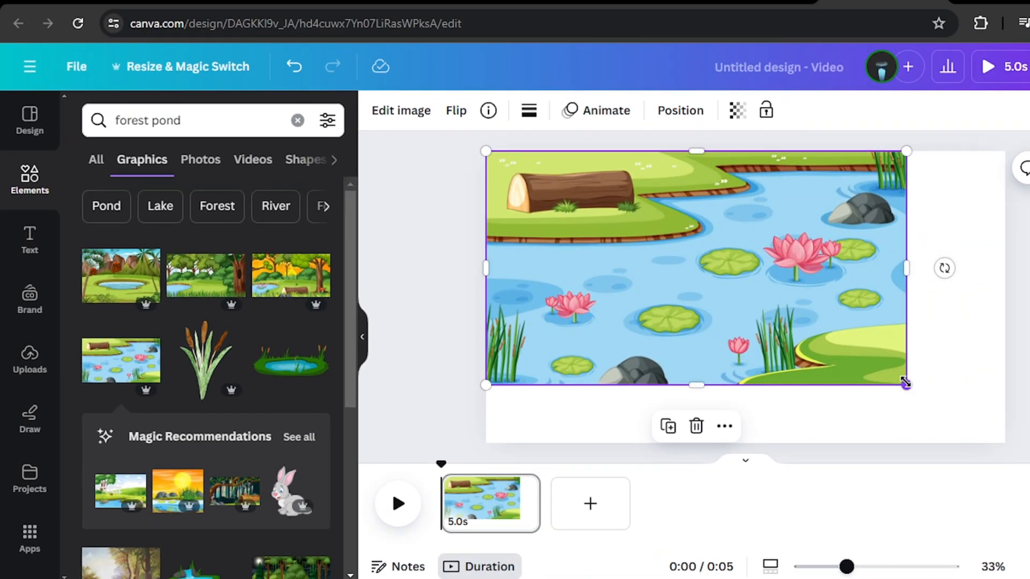
{"action": "left_click_drag", "start_coordinate": [905, 384], "coordinate": [1007, 451]}
{"action": "left_click", "coordinate": [1025, 343]}
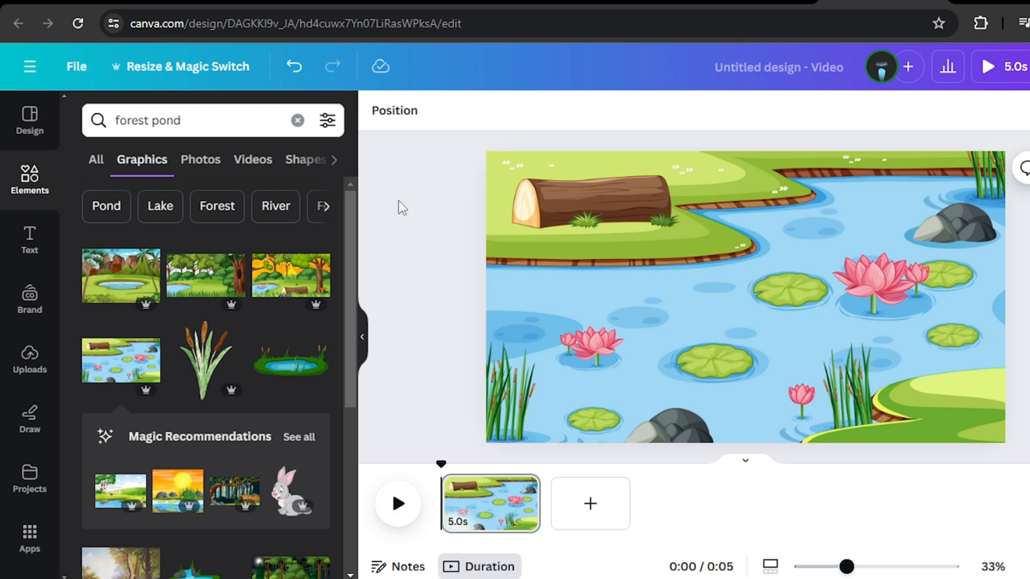
- Search the graphics elements for "frog" and place the green frog with the yellow belly on the lily pad near the pond's centre
{"action": "left_click_drag", "start_coordinate": [252, 120], "coordinate": [113, 113]}
{"action": "key", "text": "BackSpace"}
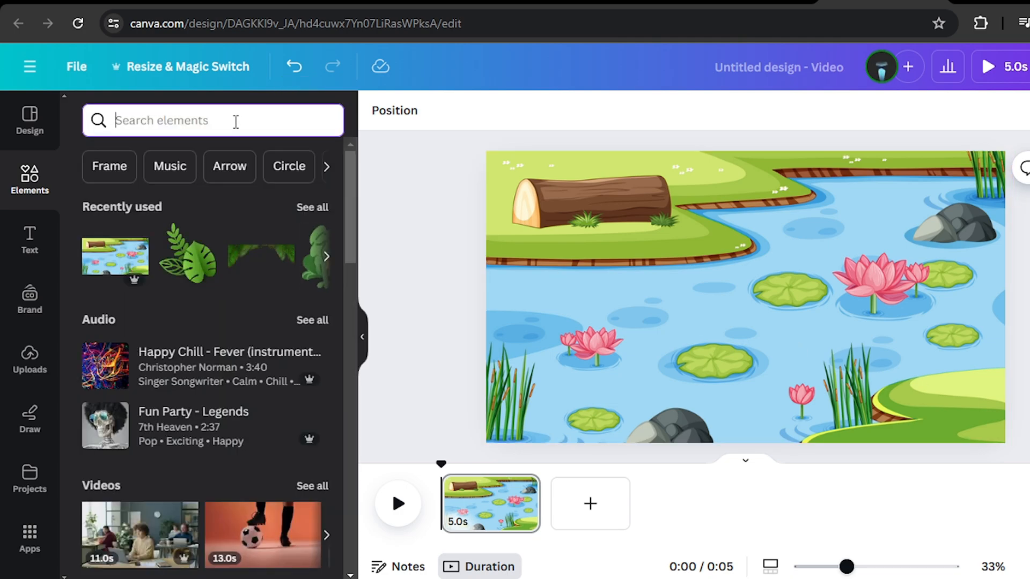
{"action": "type", "text": "frog"}
{"action": "key", "text": "Return"}
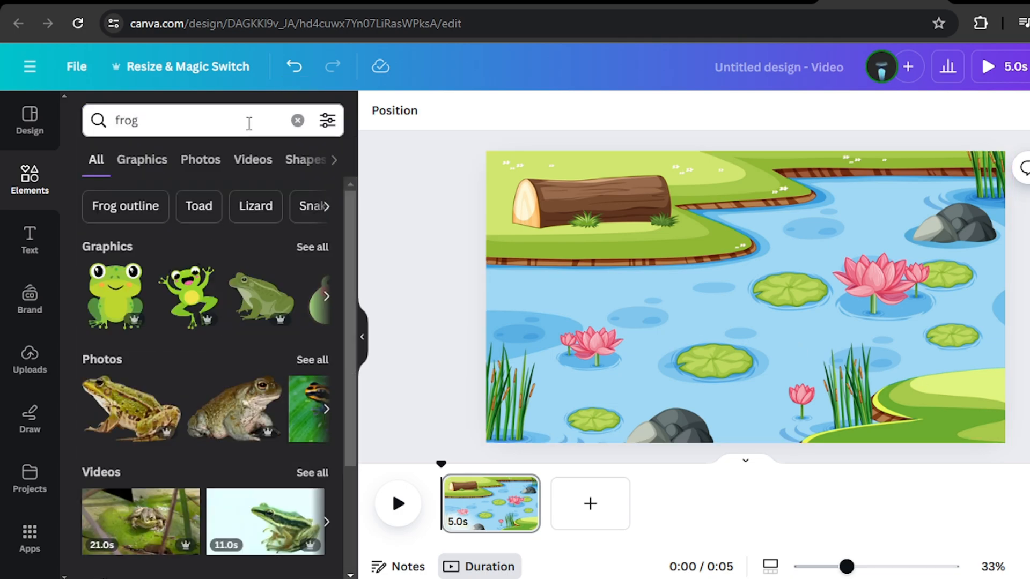
{"action": "left_click", "coordinate": [130, 161]}
{"action": "scroll", "coordinate": [204, 376], "scroll_direction": "down", "scroll_amount": 5}
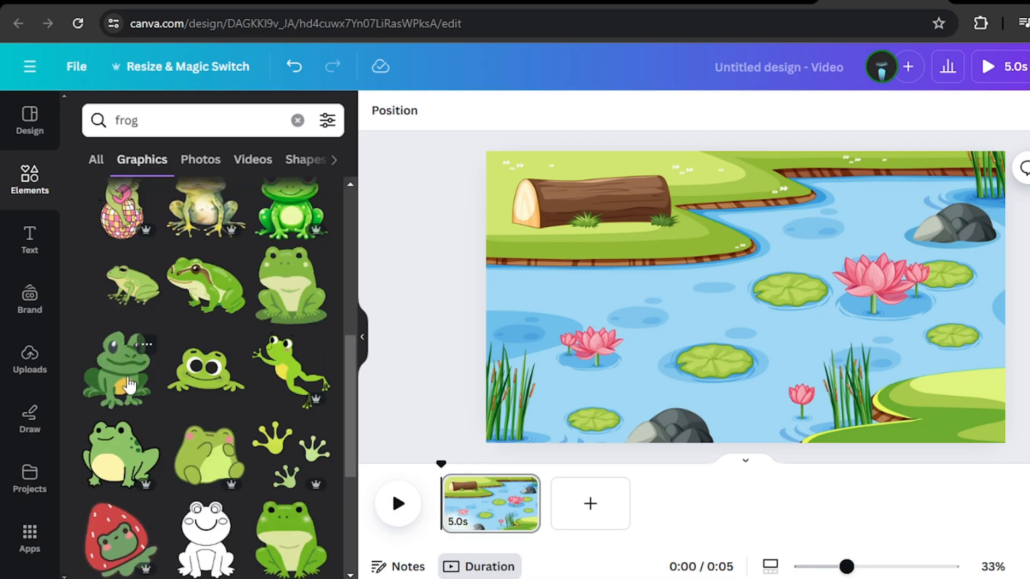
{"action": "left_click_drag", "start_coordinate": [118, 372], "coordinate": [796, 391]}
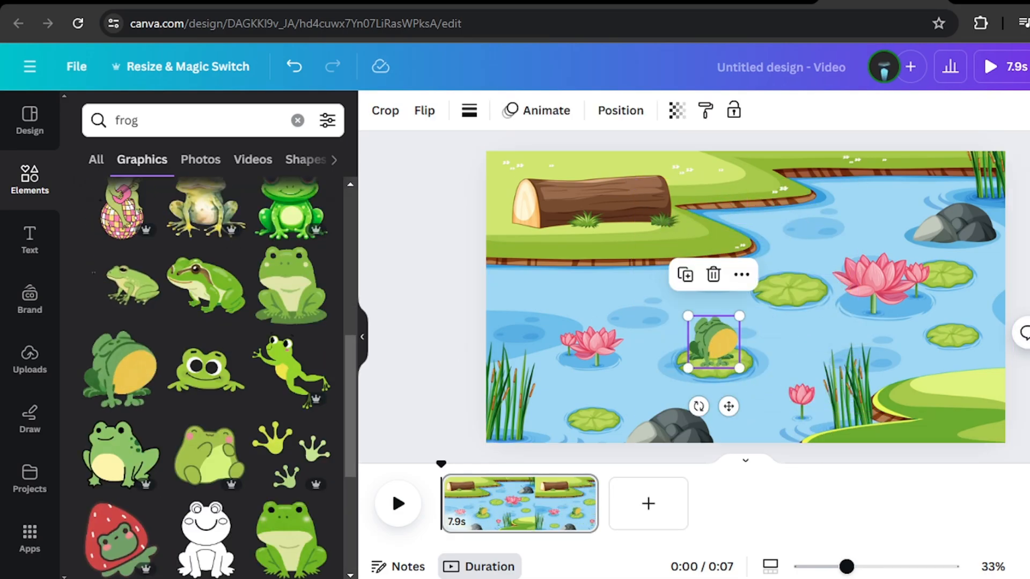
- Deselect the frog and search the graphics elements for "tree", looking for a leafy plant
{"action": "key", "text": "Escape"}
{"action": "left_click", "coordinate": [297, 121]}
{"action": "left_click", "coordinate": [252, 119]}
{"action": "type", "text": "tree"}
{"action": "key", "text": "Return"}
{"action": "left_click", "coordinate": [142, 160]}
{"action": "scroll", "coordinate": [333, 299], "scroll_direction": "down", "scroll_amount": 10}
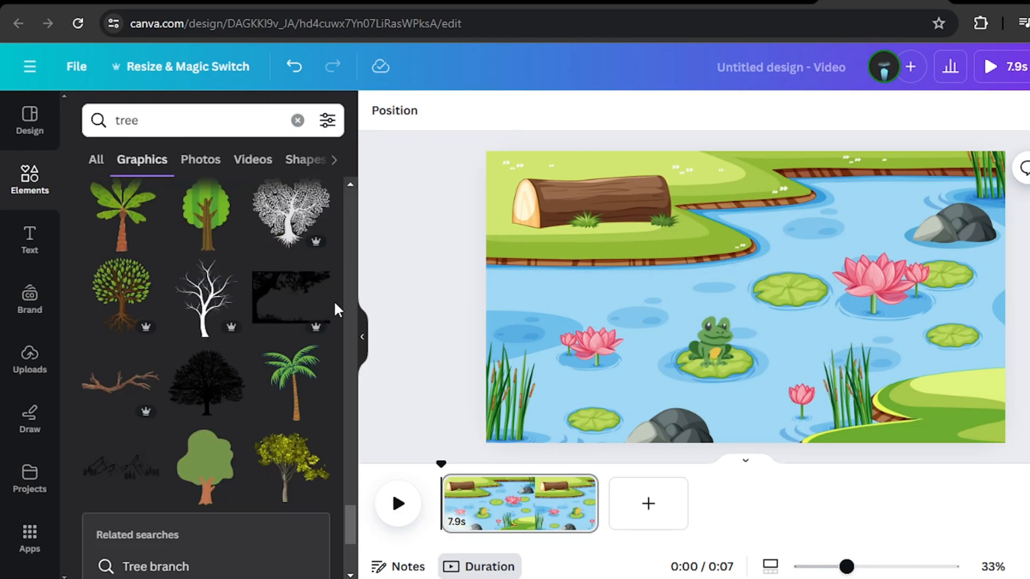
{"action": "scroll", "coordinate": [334, 309], "scroll_direction": "down", "scroll_amount": 5}
- Add the leafy stem graphic in a darker green, duplicate it, and tilt both copies into the scene's lower-left corner
{"action": "left_click_drag", "start_coordinate": [123, 285], "coordinate": [532, 414]}
{"action": "left_click", "coordinate": [495, 111]}
{"action": "left_click", "coordinate": [271, 372]}
{"action": "left_click_drag", "start_coordinate": [529, 379], "coordinate": [592, 328]}
{"action": "left_click", "coordinate": [502, 210]}
{"action": "left_click_drag", "start_coordinate": [529, 343], "coordinate": [506, 343]}
{"action": "left_click_drag", "start_coordinate": [590, 368], "coordinate": [587, 345]}
{"action": "left_click_drag", "start_coordinate": [509, 346], "coordinate": [513, 372]}
{"action": "left_click_drag", "start_coordinate": [595, 343], "coordinate": [557, 336]}
{"action": "left_click_drag", "start_coordinate": [643, 363], "coordinate": [639, 387]}
{"action": "left_click_drag", "start_coordinate": [580, 316], "coordinate": [572, 352]}
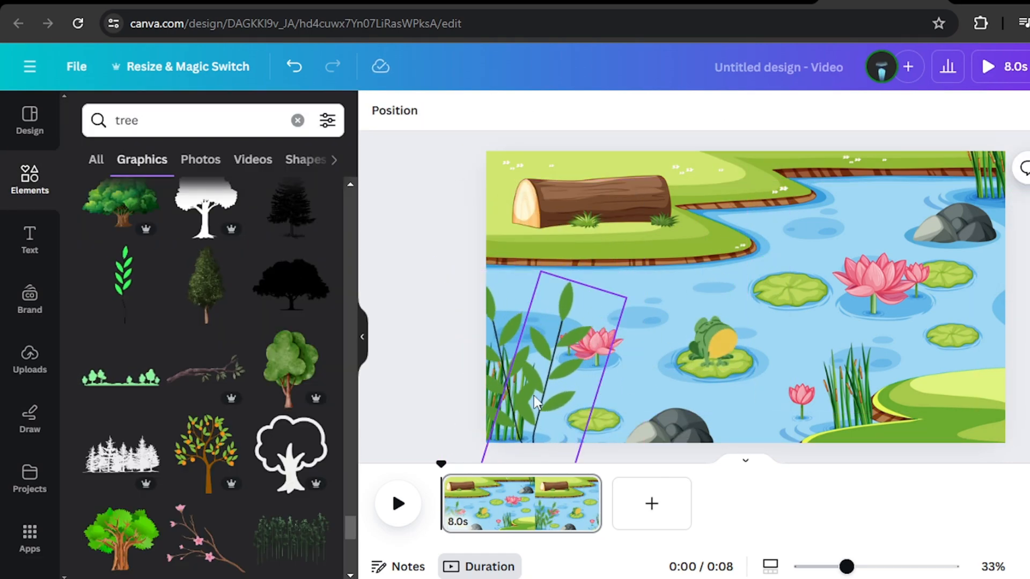
- Extend the page duration to 20.0 seconds and download the design as an MP4 video at 1080p
{"action": "left_click_drag", "start_coordinate": [610, 510], "coordinate": [738, 520]}
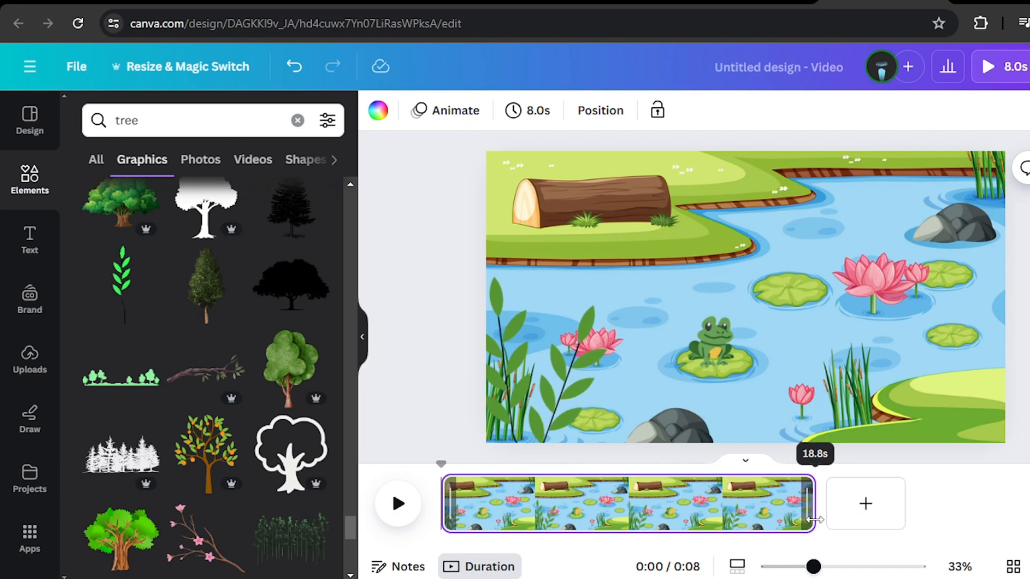
{"action": "left_click_drag", "start_coordinate": [836, 520], "coordinate": [838, 519]}
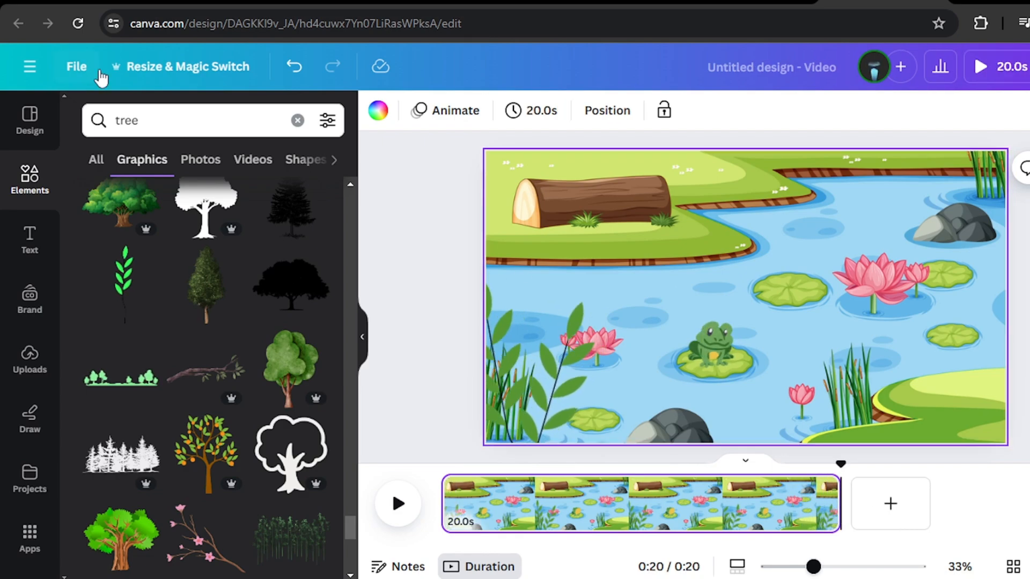
{"action": "left_click", "coordinate": [94, 73]}
{"action": "left_click", "coordinate": [166, 416]}
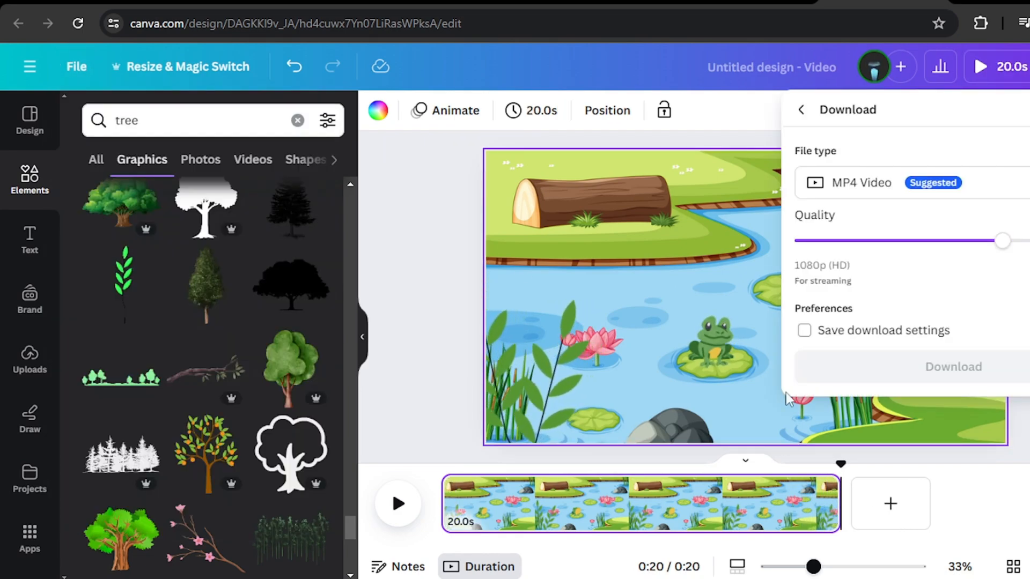
{"action": "left_click", "coordinate": [933, 378]}
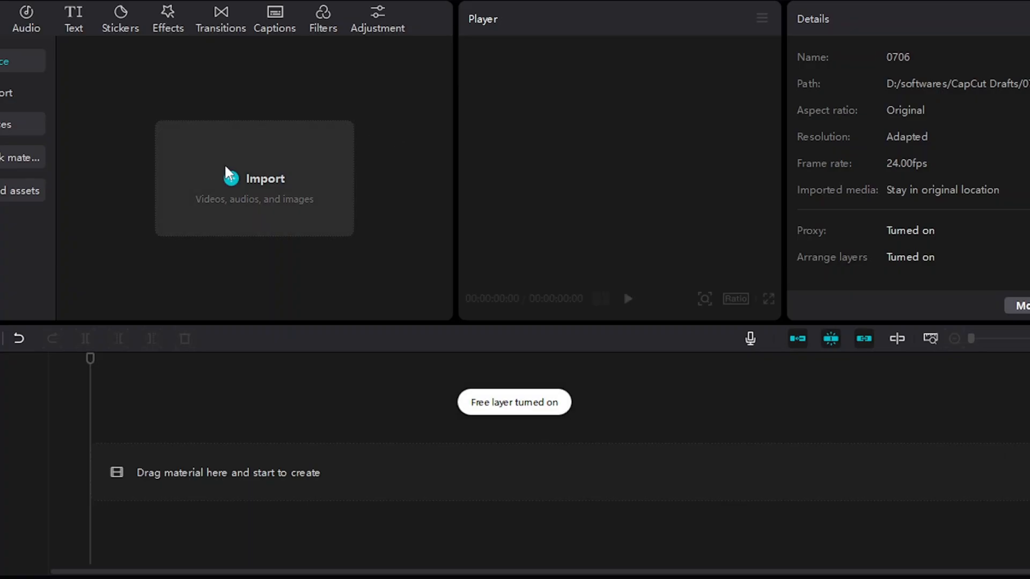
- Switch to CapCut and import all the numbered frog clips together with the background video
{"action": "left_click", "coordinate": [230, 177]}
{"action": "key", "text": "ctrl+a"}
{"action": "left_click", "coordinate": [391, 345]}
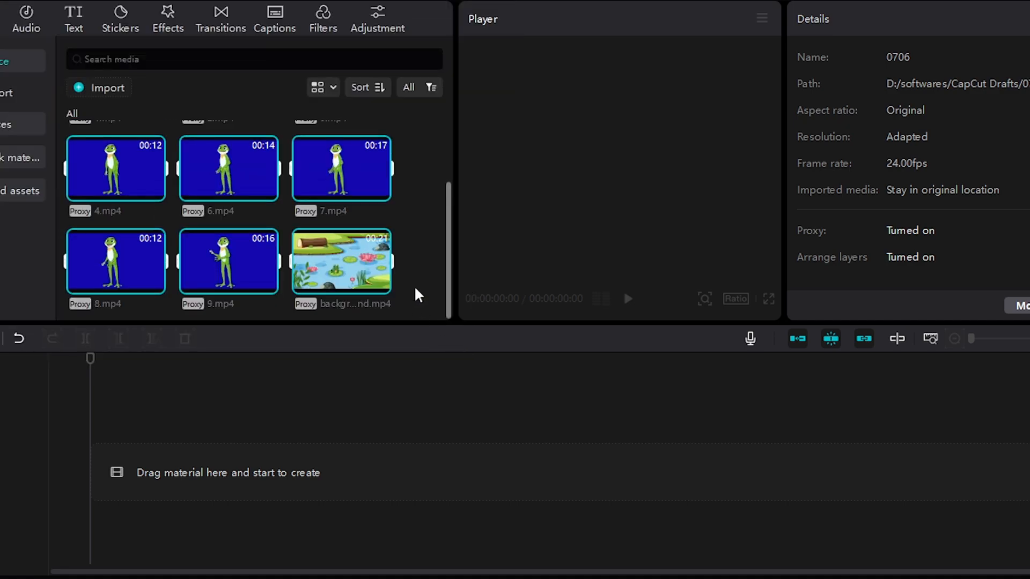
- Place background.mp4 at the start of the timeline and all the numbered frog clips in sequence on a track above it
{"action": "left_click", "coordinate": [365, 266]}
{"action": "left_click_drag", "start_coordinate": [364, 265], "coordinate": [98, 475]}
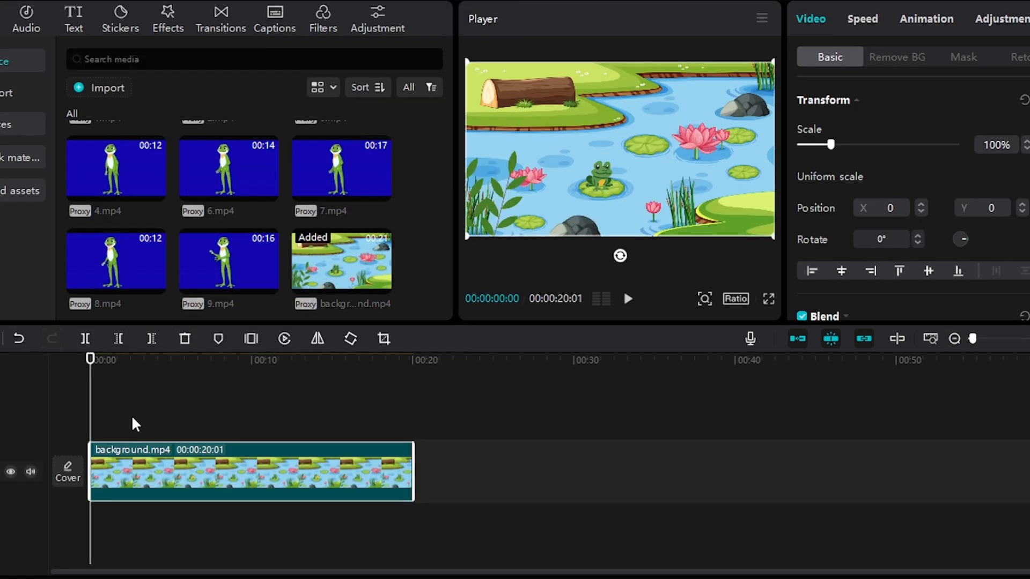
{"action": "scroll", "coordinate": [328, 289], "scroll_direction": "up", "scroll_amount": 2}
{"action": "key", "text": "ctrl+a"}
{"action": "left_click_drag", "start_coordinate": [326, 286], "coordinate": [149, 395]}
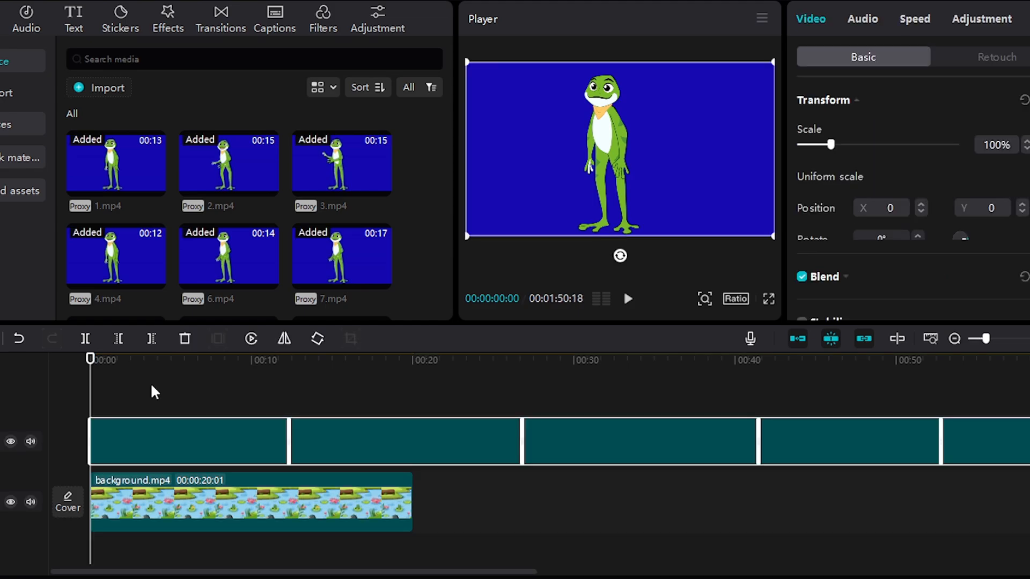
- Enable chroma key on 1.mp4 and pick its blue background as the colour to remove
{"action": "left_click", "coordinate": [896, 57]}
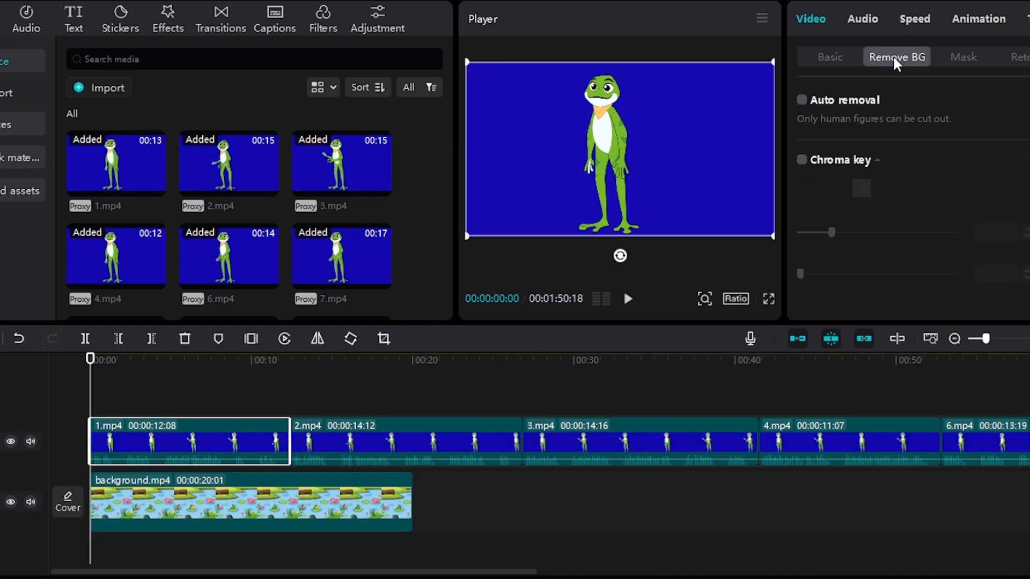
{"action": "left_click", "coordinate": [801, 159]}
{"action": "left_click", "coordinate": [861, 188]}
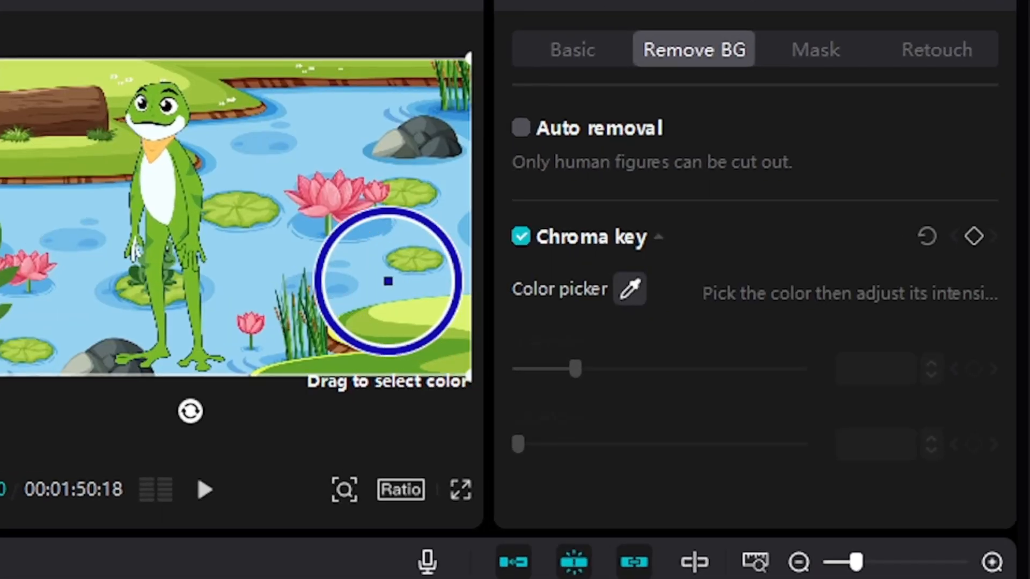
{"action": "left_click", "coordinate": [729, 181]}
- Remove the blue background from the remaining frog clips with chroma key as well
{"action": "left_click", "coordinate": [520, 236]}
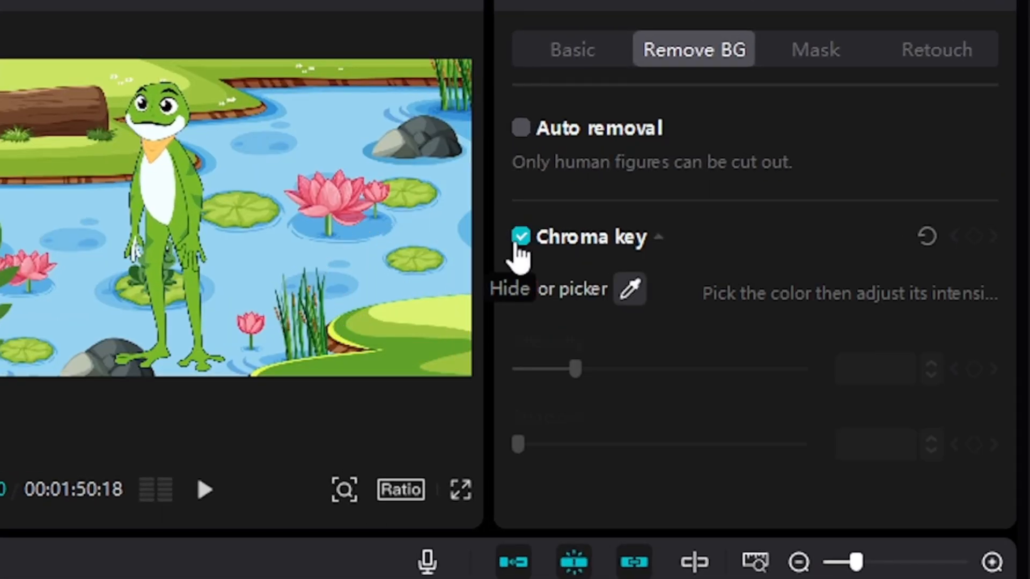
{"action": "left_click", "coordinate": [630, 289]}
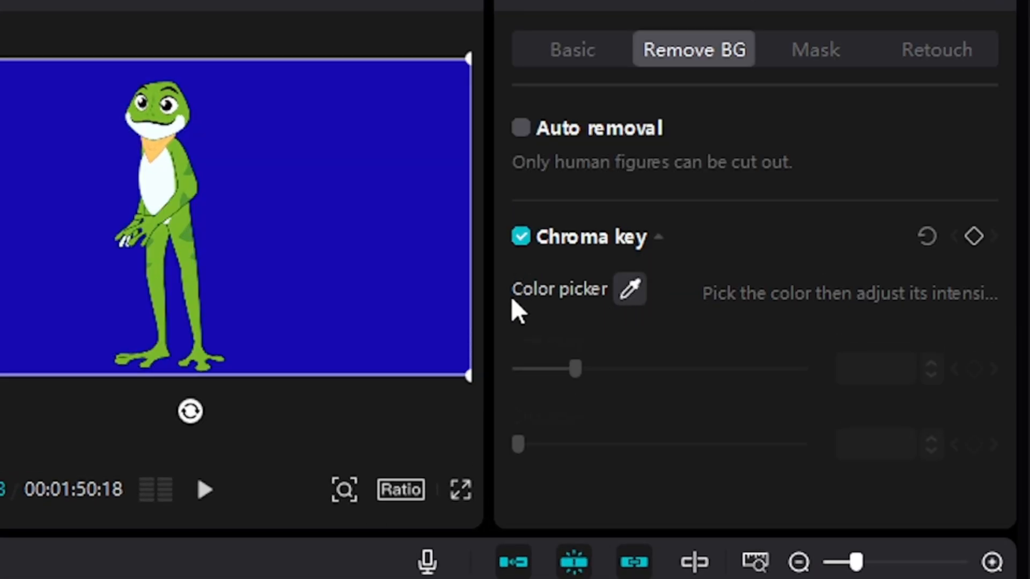
{"action": "left_click", "coordinate": [402, 287]}
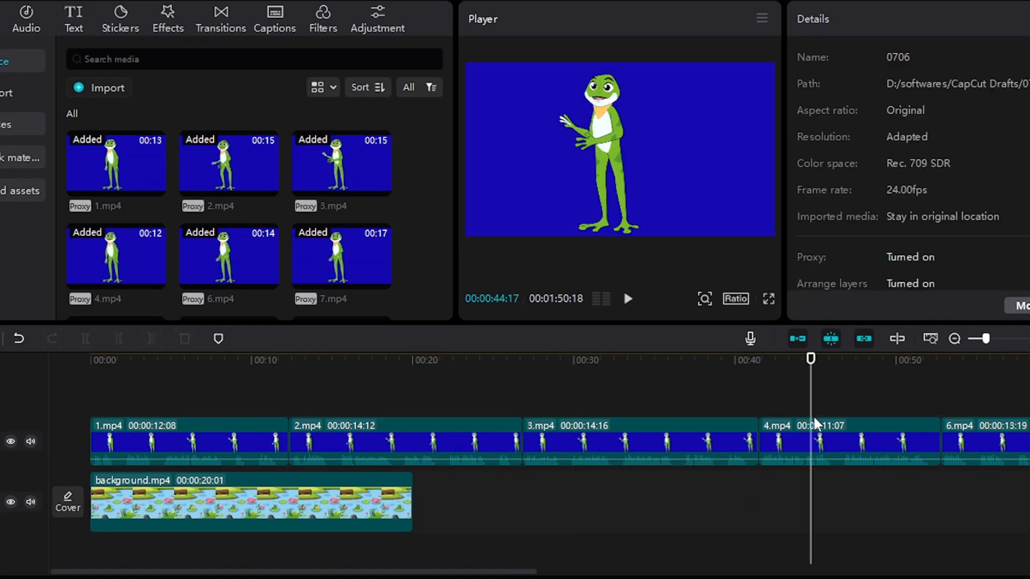
{"action": "left_click", "coordinate": [861, 189]}
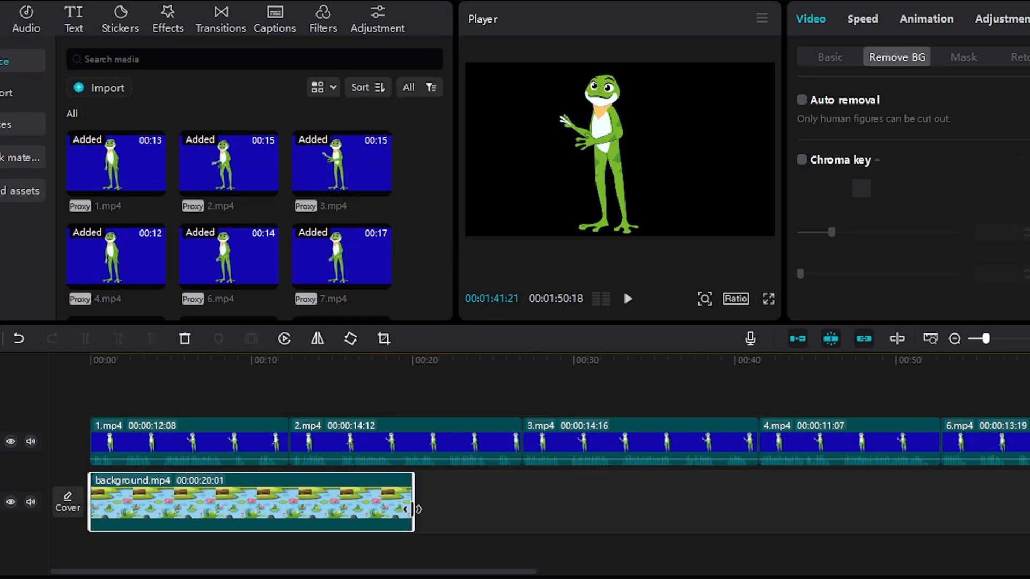
- Copy background.mp4 and paste it end to end beneath all the frog clips, trimming the last copy to their end
{"action": "left_click_drag", "start_coordinate": [442, 529], "coordinate": [410, 514]}
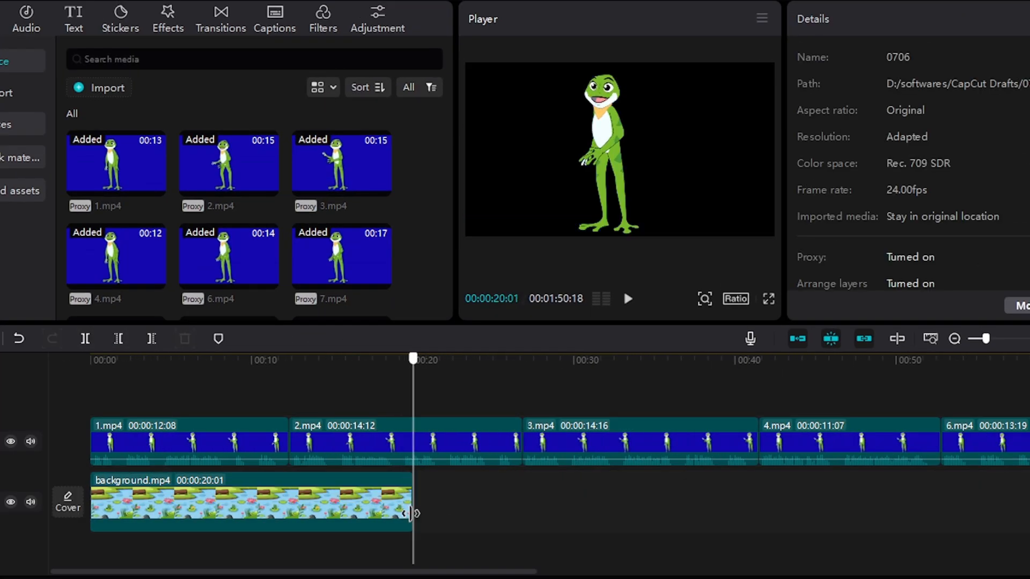
{"action": "left_click", "coordinate": [376, 515]}
{"action": "left_click_drag", "start_coordinate": [990, 336], "coordinate": [979, 345]}
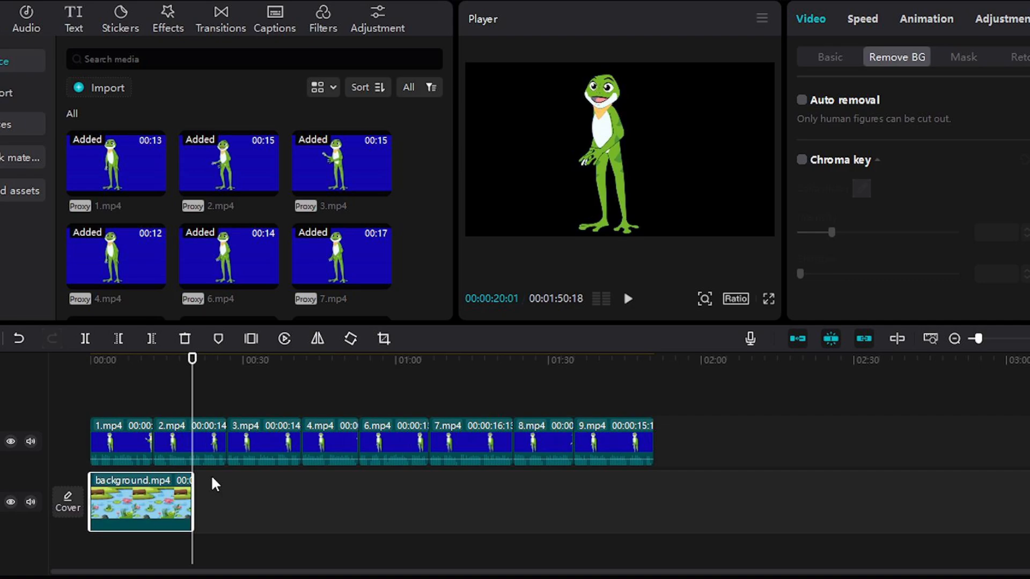
{"action": "key", "text": "ctrl+c"}
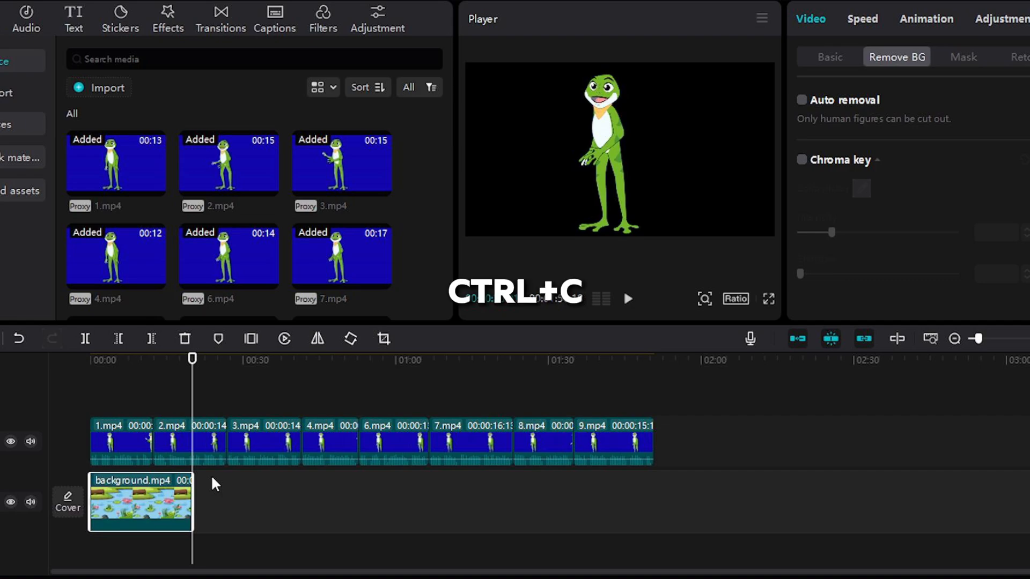
{"action": "key", "text": "ctrl+v"}
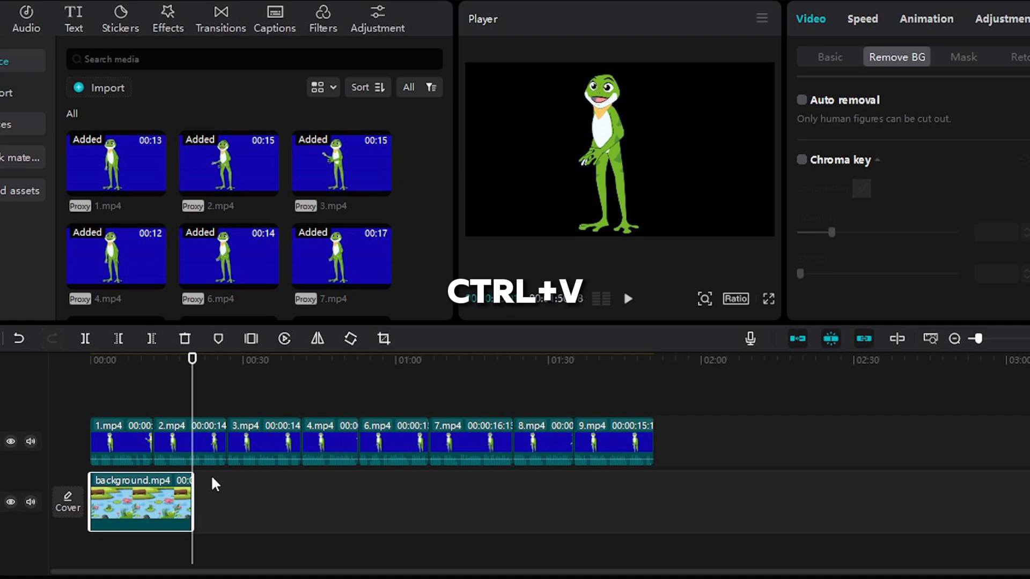
{"action": "left_click_drag", "start_coordinate": [224, 464], "coordinate": [343, 515]}
{"action": "key", "text": "ctrl+v"}
{"action": "key", "text": "ctrl+v"}
{"action": "left_click_drag", "start_coordinate": [240, 466], "coordinate": [653, 492]}
{"action": "key", "text": "ctrl+v"}
{"action": "key", "text": "ctrl+v"}
- Enlarge the frog in the first clip, 1.mp4, and in the last clip, 9.mp4, so it fills more of the frame
{"action": "left_click", "coordinate": [119, 542]}
{"action": "left_click", "coordinate": [141, 434]}
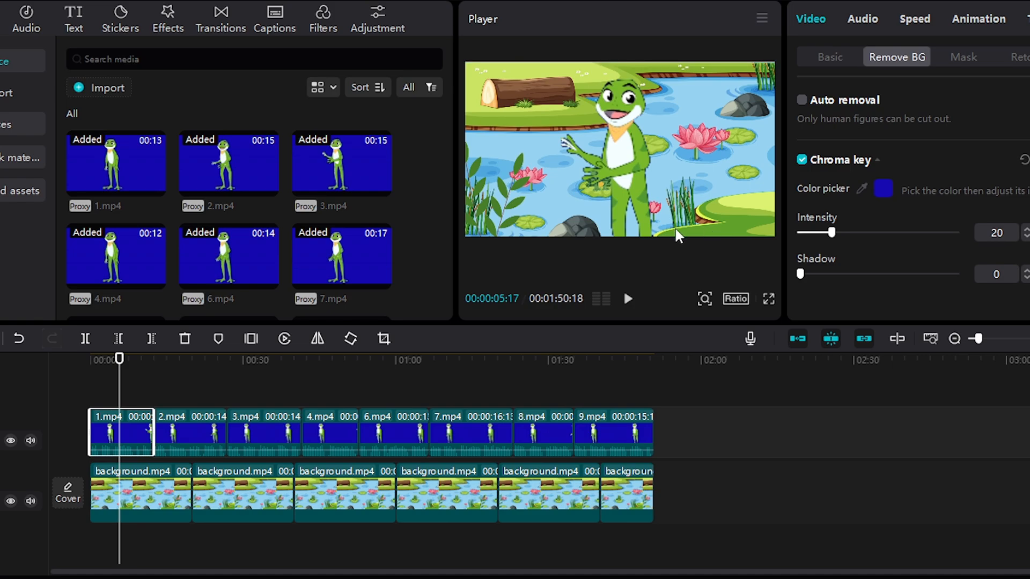
{"action": "left_click", "coordinate": [620, 388]}
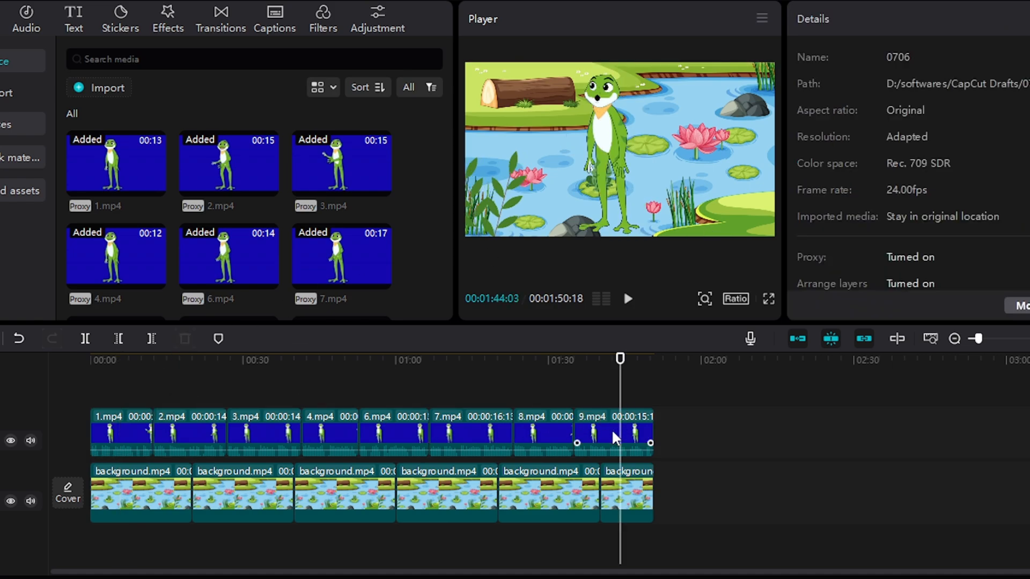
{"action": "left_click", "coordinate": [616, 439]}
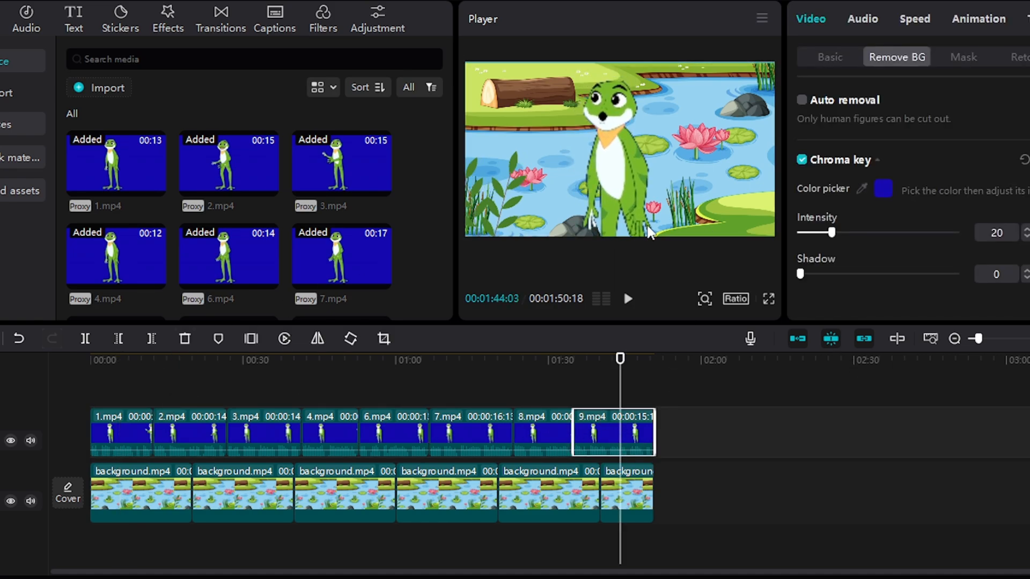
- Set the playhead to the start of 2.mp4 and import frog picture 1 from New folder
{"action": "left_click_drag", "start_coordinate": [183, 397], "coordinate": [154, 415]}
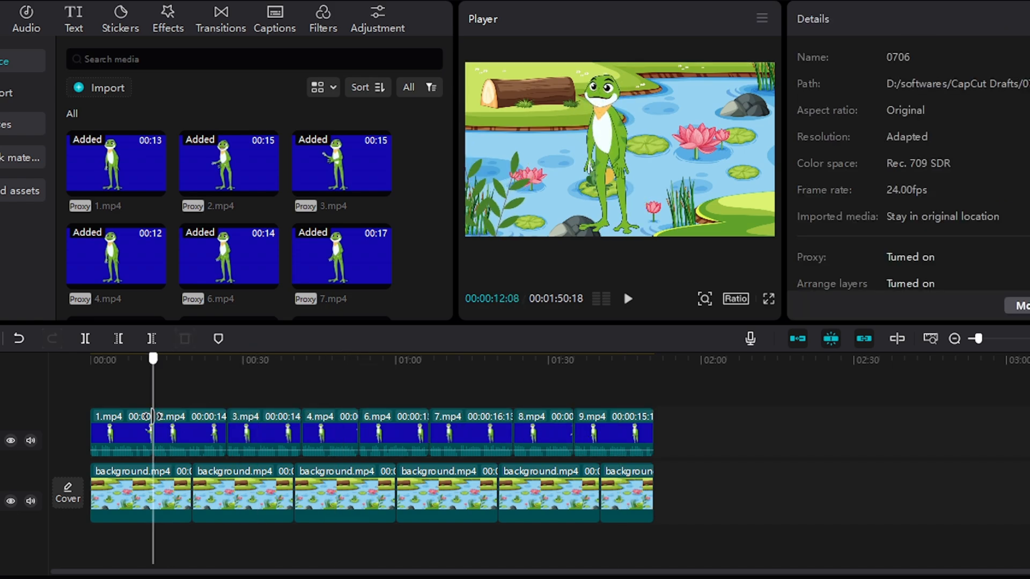
{"action": "left_click", "coordinate": [106, 87]}
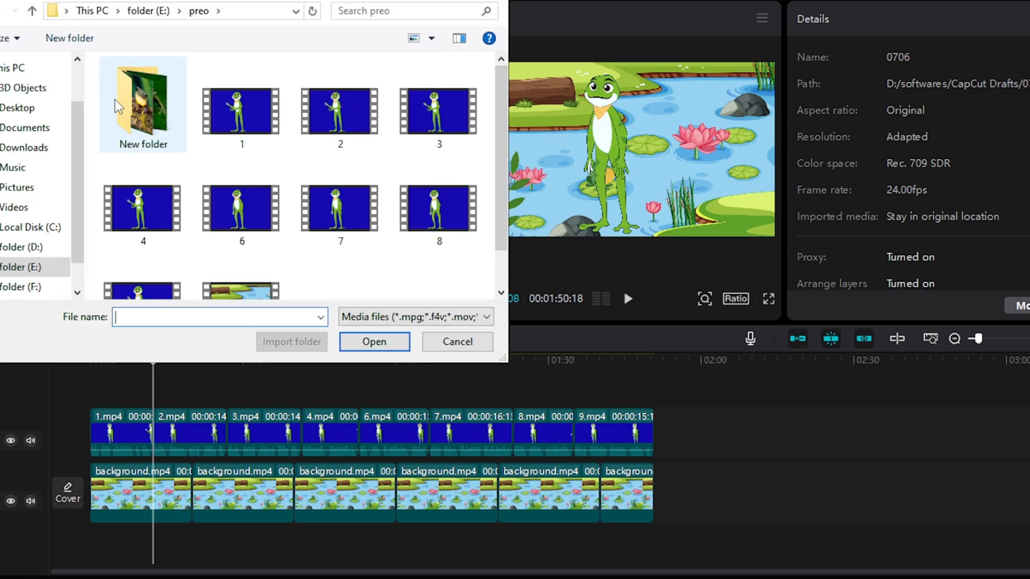
{"action": "double_click", "coordinate": [137, 120]}
{"action": "left_click", "coordinate": [145, 123]}
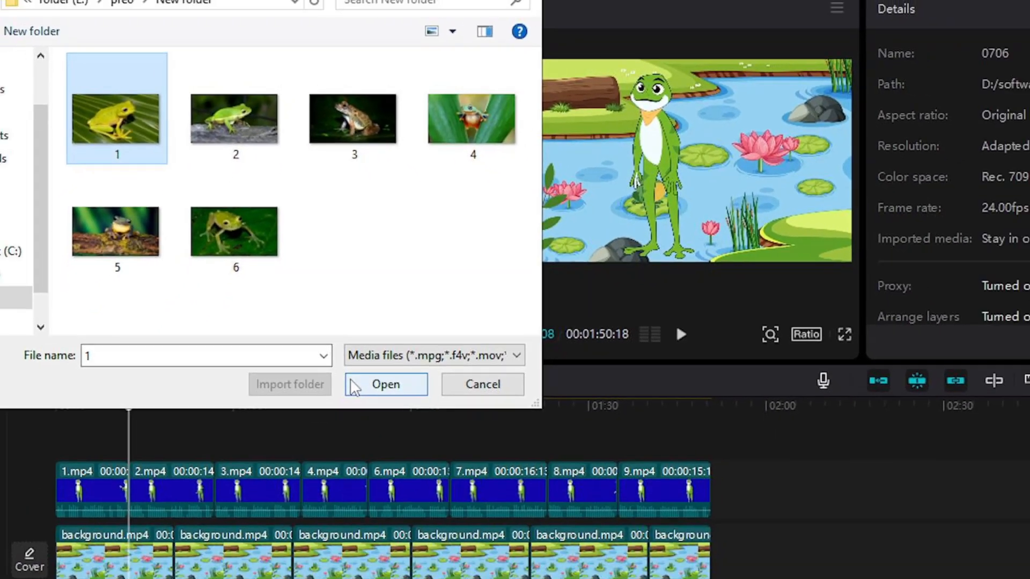
{"action": "left_click", "coordinate": [356, 384]}
- Place 1.png on a new track above 2.mp4, starting with that clip, and extend it to the clip's end
{"action": "left_click_drag", "start_coordinate": [116, 261], "coordinate": [156, 391]}
{"action": "left_click_drag", "start_coordinate": [156, 391], "coordinate": [156, 429]}
{"action": "left_click_drag", "start_coordinate": [167, 432], "coordinate": [228, 432]}
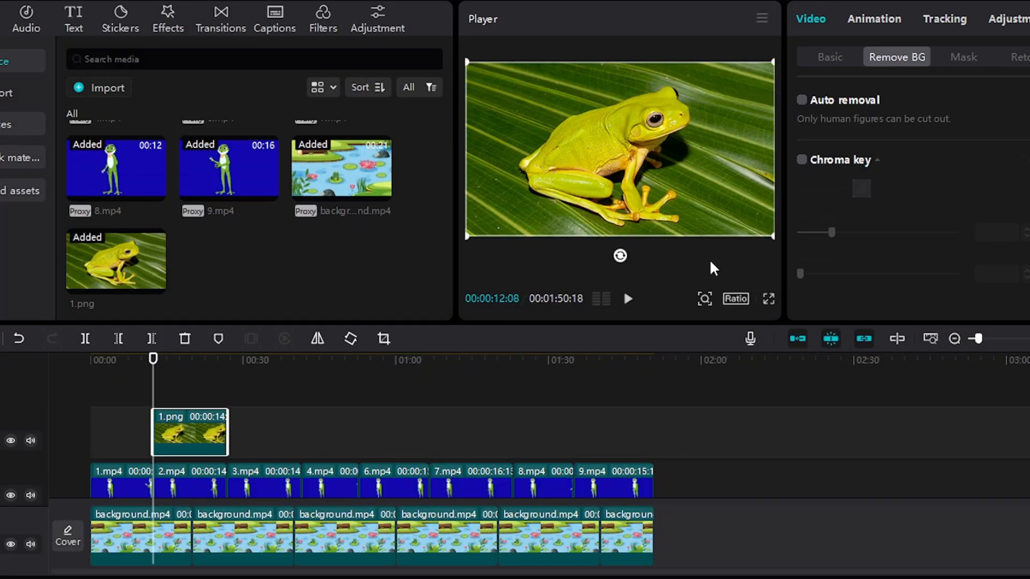
- Shrink 1.png to about half the frame's width and position it over the upper-left part of the scene
{"action": "left_click_drag", "start_coordinate": [774, 236], "coordinate": [700, 195]}
{"action": "left_click_drag", "start_coordinate": [664, 166], "coordinate": [615, 146]}
{"action": "left_click_drag", "start_coordinate": [651, 83], "coordinate": [640, 89]}
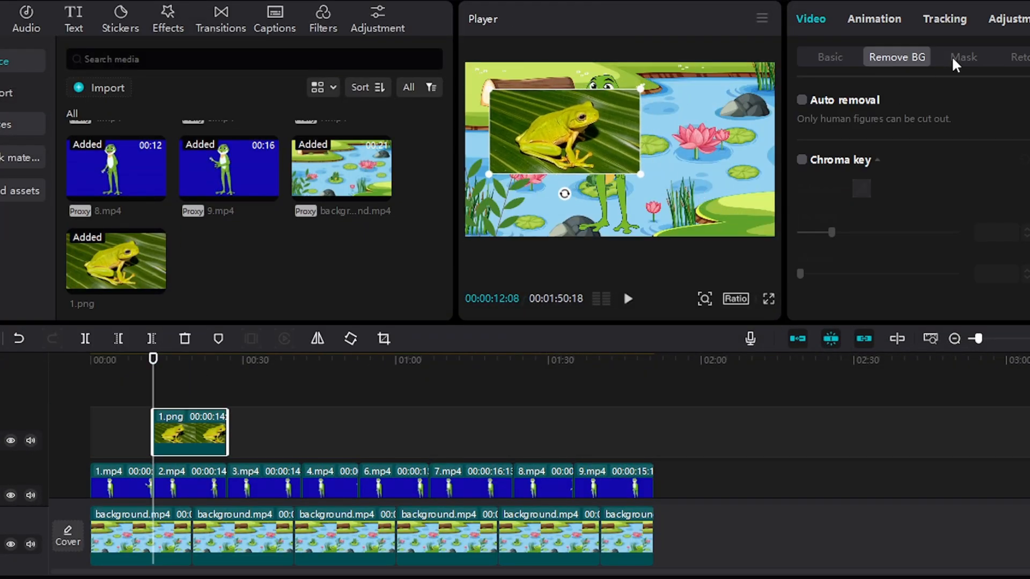
- Apply a rectangle mask to 1.png, size it to 1779 by 1086, and set its round corners to 20
{"action": "left_click", "coordinate": [954, 59]}
{"action": "left_click", "coordinate": [830, 220]}
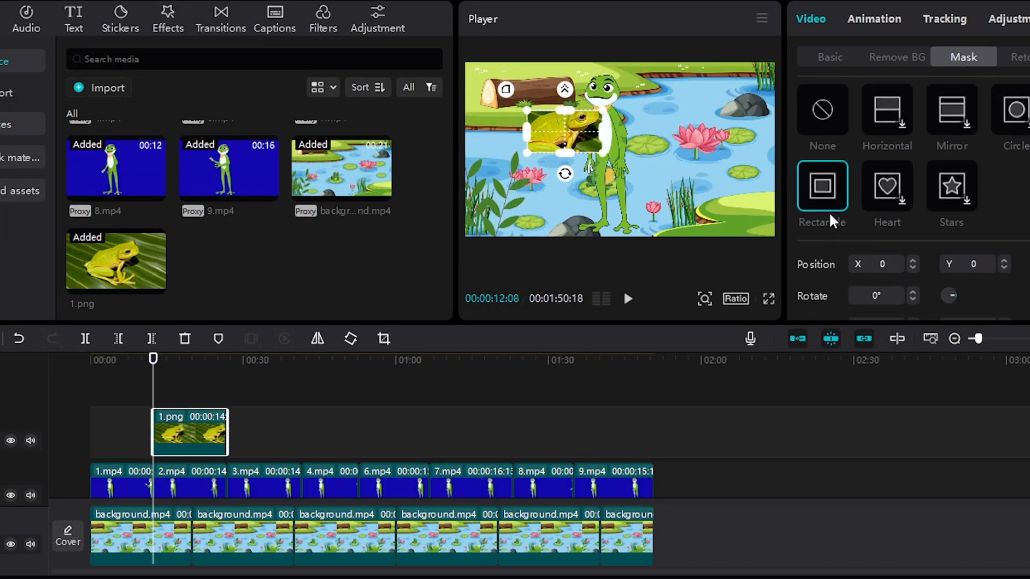
{"action": "scroll", "coordinate": [830, 220], "scroll_direction": "down", "scroll_amount": 1}
{"action": "left_click_drag", "start_coordinate": [629, 140], "coordinate": [636, 140]}
{"action": "left_click_drag", "start_coordinate": [636, 88], "coordinate": [635, 89]}
{"action": "scroll", "coordinate": [899, 234], "scroll_direction": "down", "scroll_amount": 2}
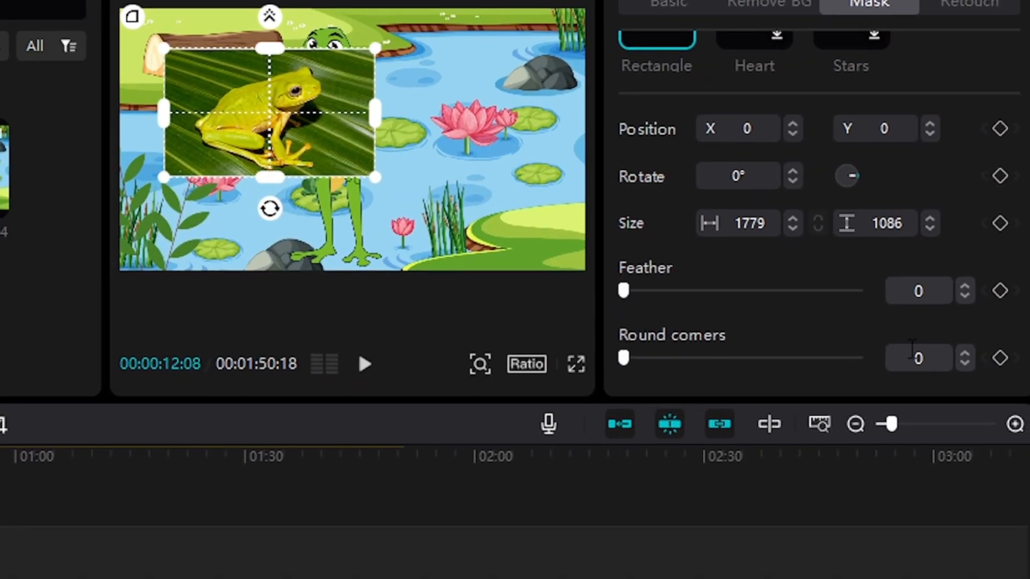
{"action": "left_click", "coordinate": [913, 351]}
{"action": "type", "text": "20"}
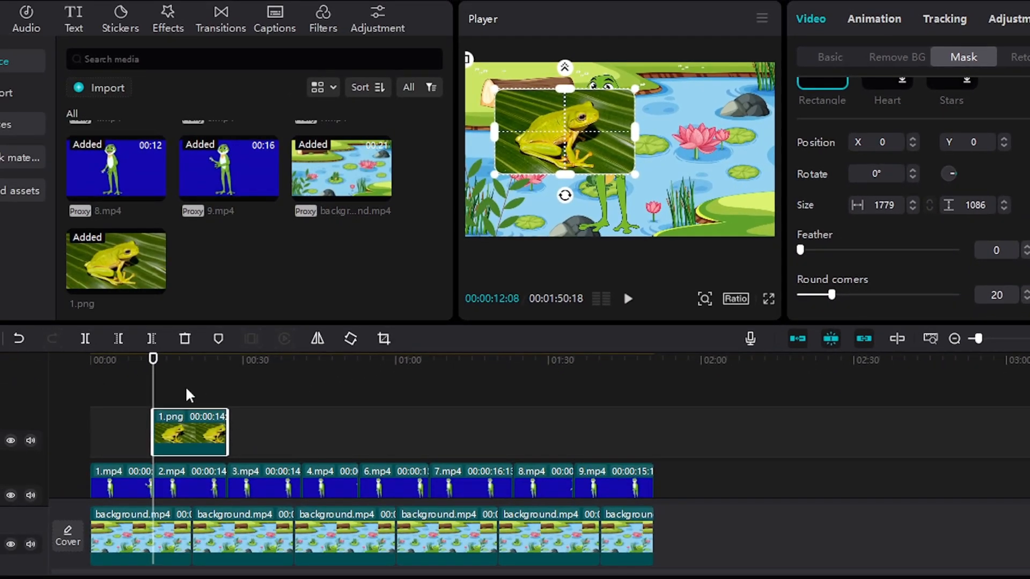
- Duplicate the masked 1.png picture over 3.mp4 and 4.mp4, fitting each copy to the frog clip below it
{"action": "key", "text": "ctrl+c"}
{"action": "key", "text": "ctrl+v"}
{"action": "left_click_drag", "start_coordinate": [194, 431], "coordinate": [271, 462]}
{"action": "left_click", "coordinate": [303, 407]}
{"action": "key", "text": "ctrl+v"}
{"action": "left_click_drag", "start_coordinate": [375, 409], "coordinate": [476, 464]}
- Add further copies of 1.png over 6.mp4, 7.mp4 and 8.mp4, matching each copy's length to its frog clip
{"action": "left_click", "coordinate": [361, 409]}
{"action": "key", "text": "ctrl+v"}
{"action": "key", "text": "ctrl+v"}
{"action": "left_click_drag", "start_coordinate": [499, 411], "coordinate": [512, 412]}
{"action": "left_click", "coordinate": [522, 400]}
{"action": "key", "text": "ctrl+v"}
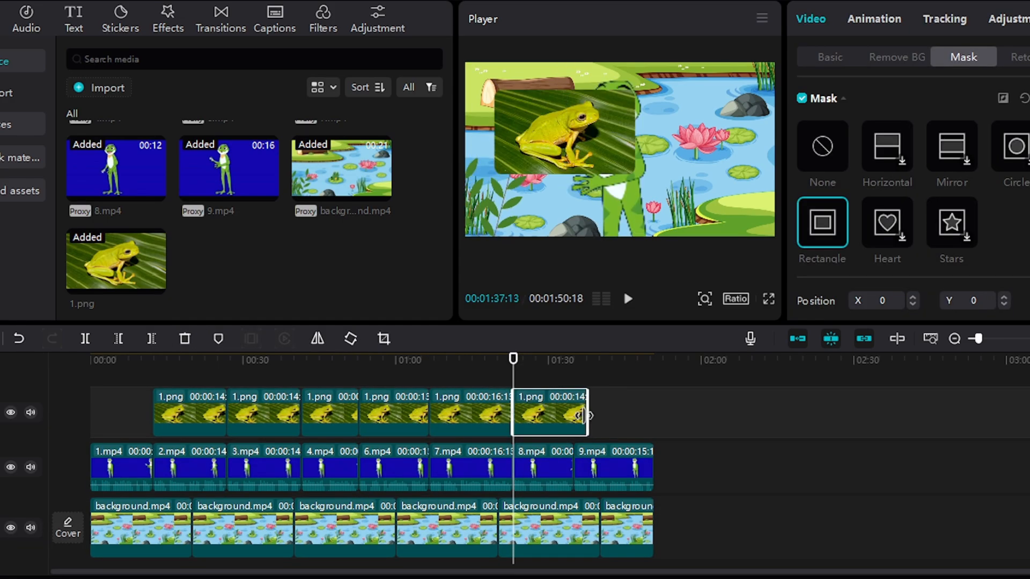
{"action": "left_click_drag", "start_coordinate": [589, 414], "coordinate": [573, 414]}
{"action": "left_click", "coordinate": [606, 466]}
- Replace the five 1.png copies above 3.mp4 to 8.mp4 with frog pictures 2 to 6 from New folder, in order
{"action": "left_click", "coordinate": [245, 376]}
{"action": "right_click", "coordinate": [264, 411]}
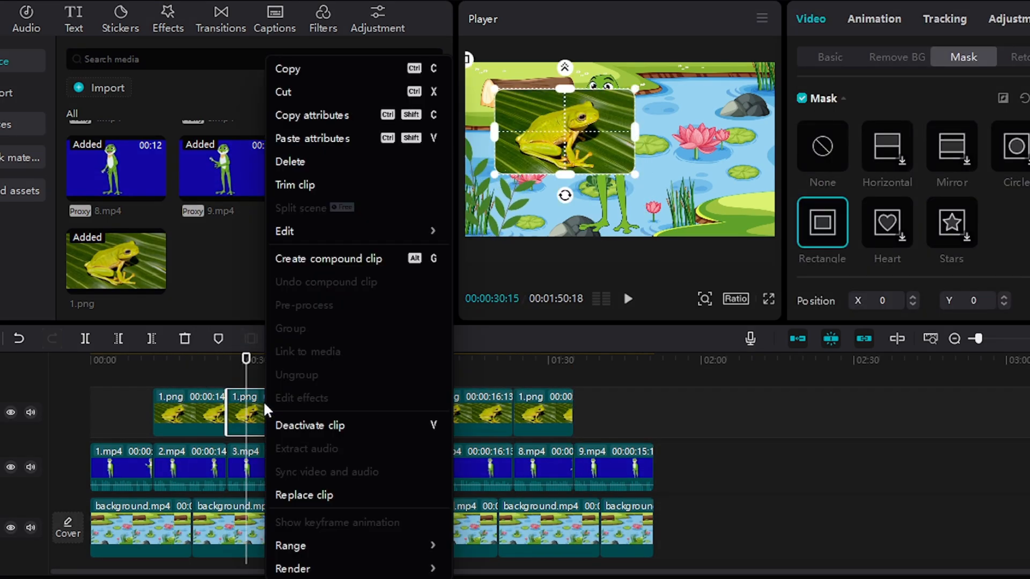
{"action": "left_click", "coordinate": [286, 494]}
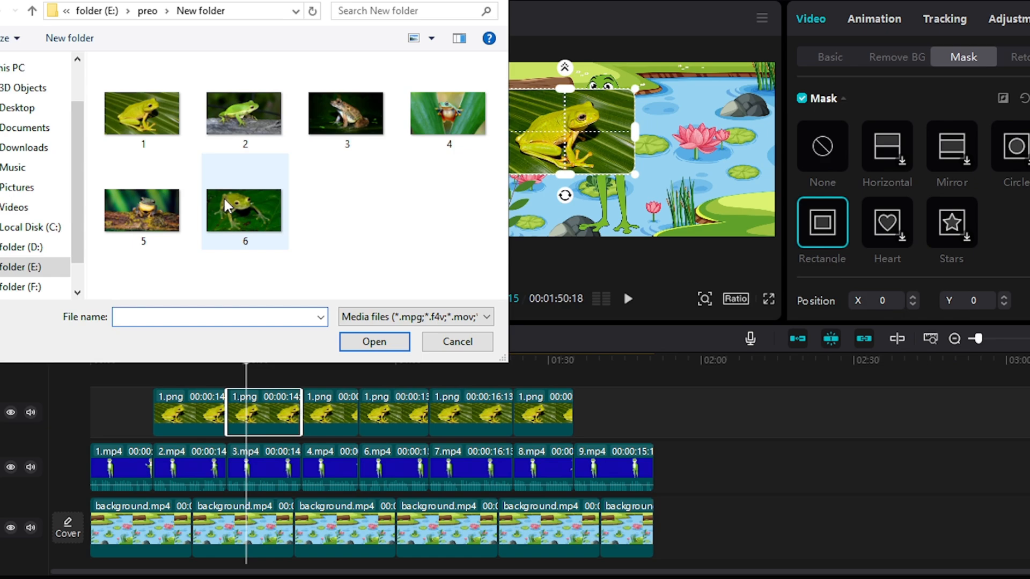
{"action": "left_click", "coordinate": [244, 113]}
{"action": "left_click", "coordinate": [374, 341]}
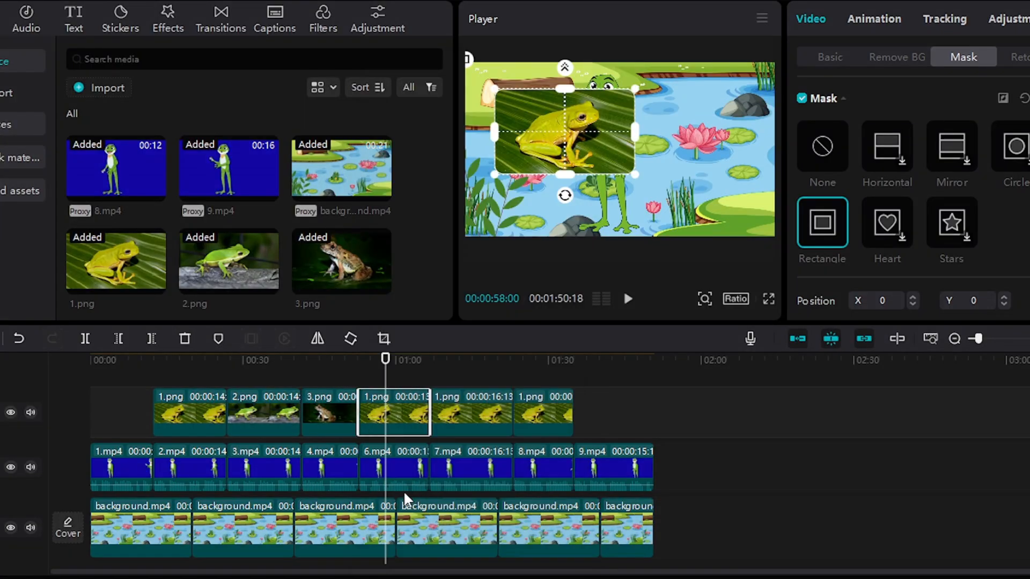
{"action": "right_click", "coordinate": [471, 413]}
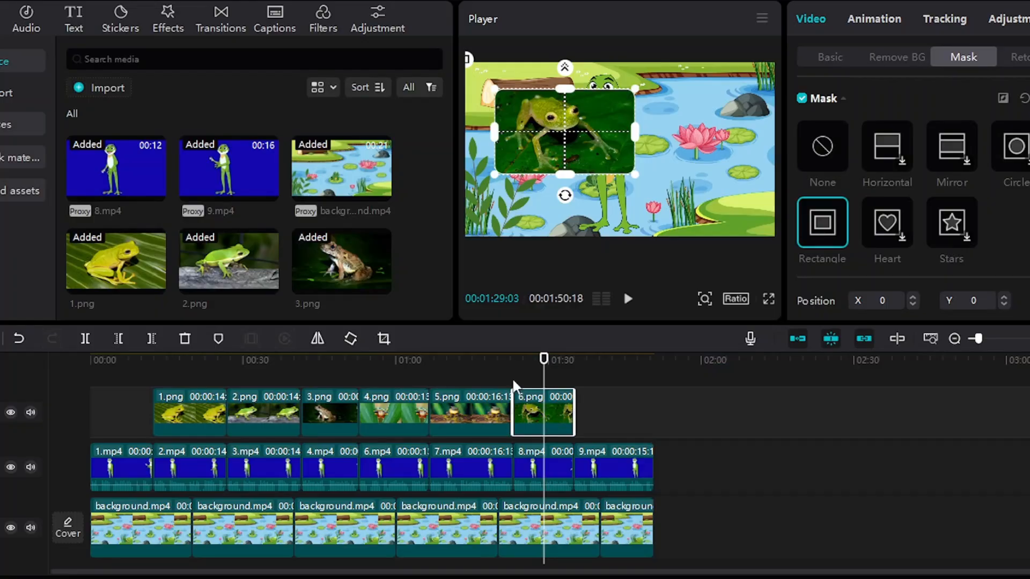
- Combine frog clips 2.mp4 through 8.mp4 into one compound clip and reposition it in the frame
{"action": "left_click", "coordinate": [220, 459]}
{"action": "left_click_drag", "start_coordinate": [168, 375], "coordinate": [286, 379]}
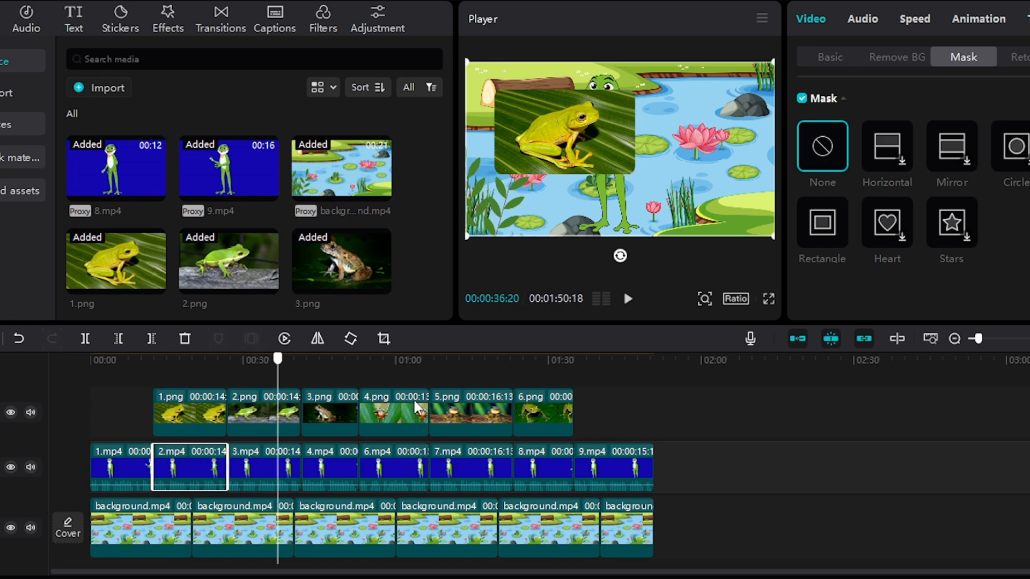
{"action": "left_click", "coordinate": [200, 465]}
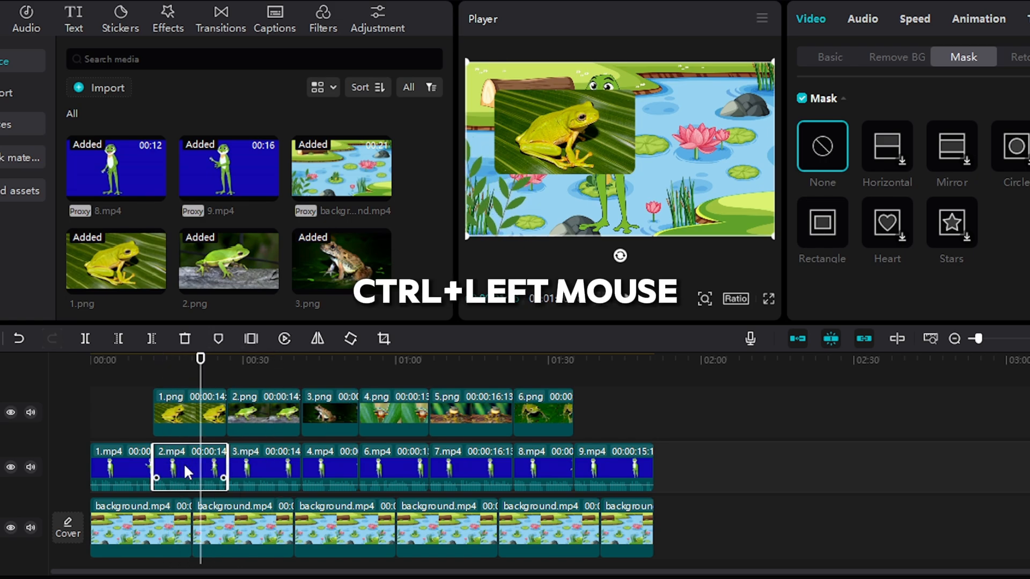
{"action": "left_click", "coordinate": [266, 466], "text": "ctrl"}
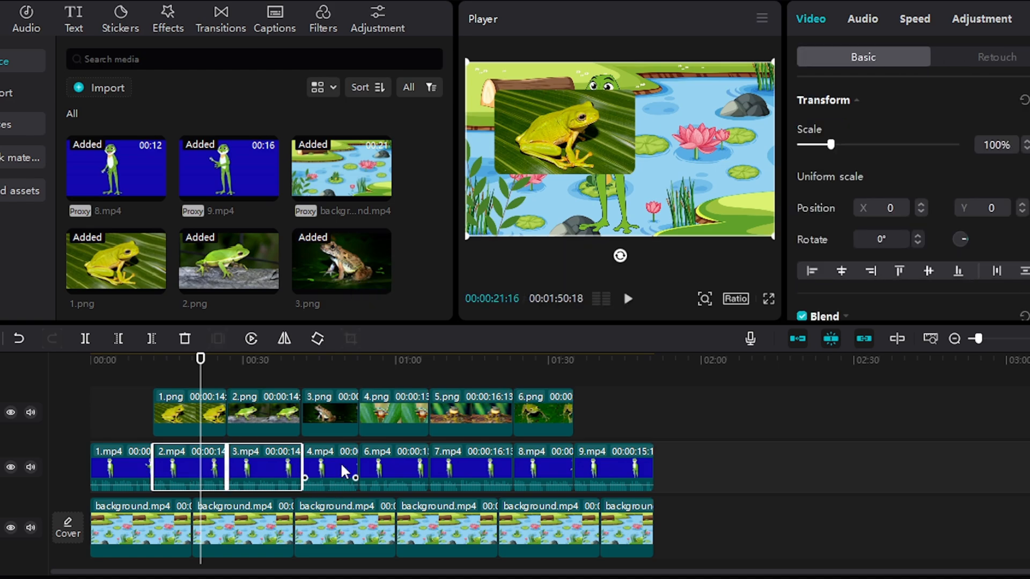
{"action": "left_click", "coordinate": [329, 466], "text": "ctrl"}
{"action": "left_click", "coordinate": [394, 466], "text": "ctrl"}
{"action": "left_click", "coordinate": [470, 467], "text": "ctrl"}
{"action": "left_click", "coordinate": [543, 467], "text": "ctrl"}
{"action": "right_click", "coordinate": [468, 458]}
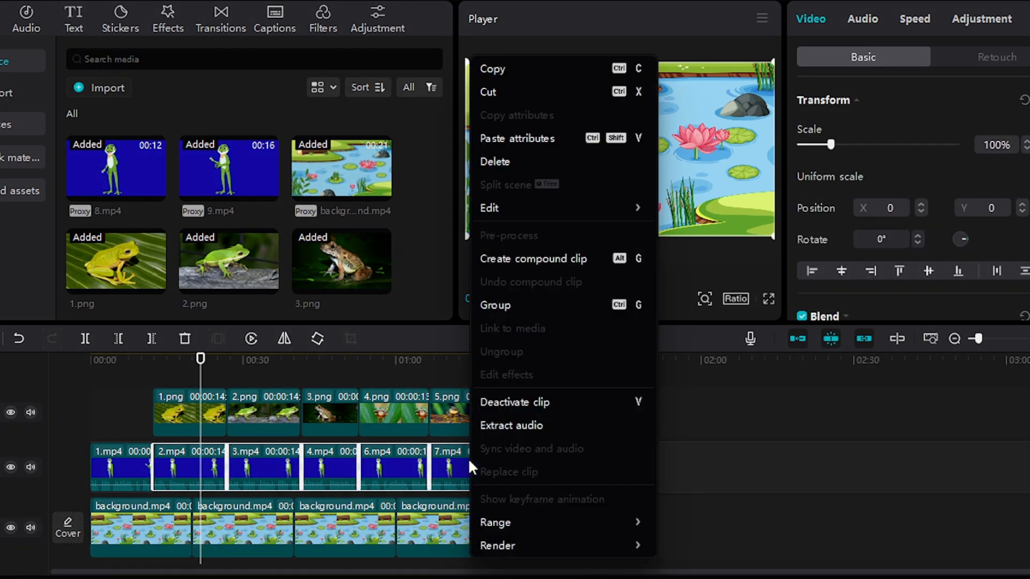
{"action": "left_click", "coordinate": [500, 258]}
{"action": "left_click_drag", "start_coordinate": [560, 96], "coordinate": [515, 72]}
- Generate English auto captions for the whole video, starting from its beginning
{"action": "left_click_drag", "start_coordinate": [201, 377], "coordinate": [94, 391]}
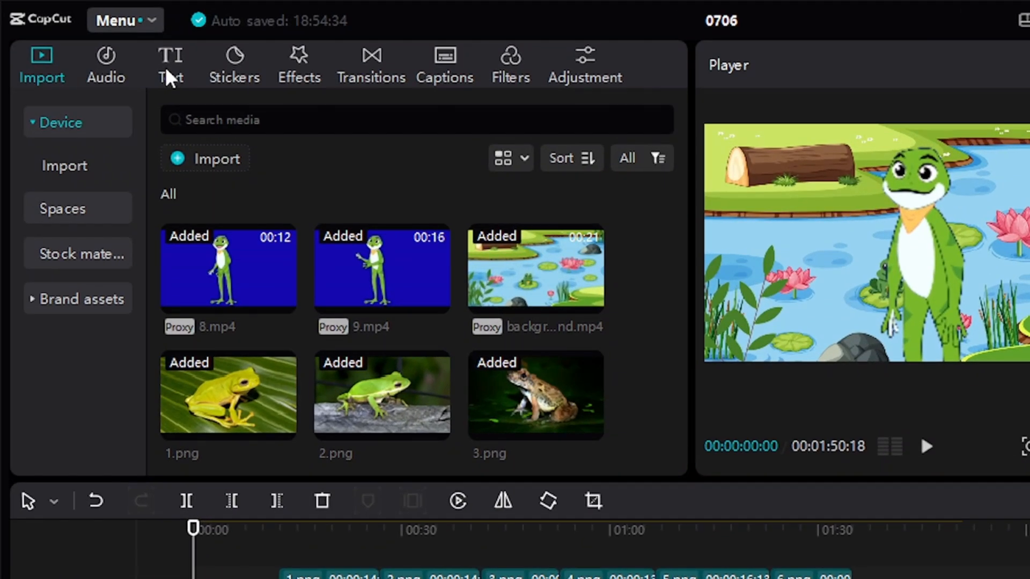
{"action": "left_click", "coordinate": [73, 22]}
{"action": "left_click", "coordinate": [78, 305]}
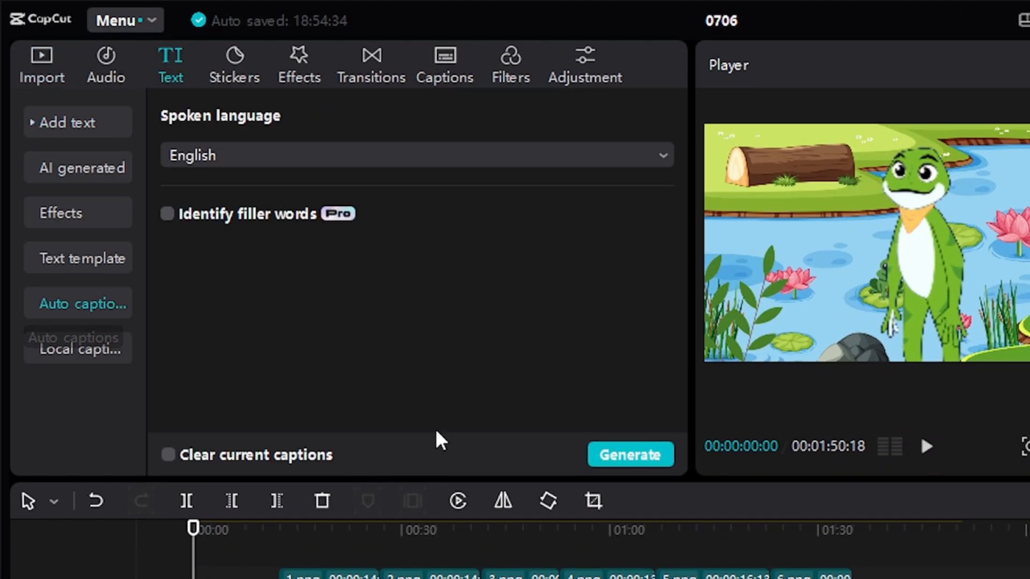
{"action": "left_click", "coordinate": [658, 457]}
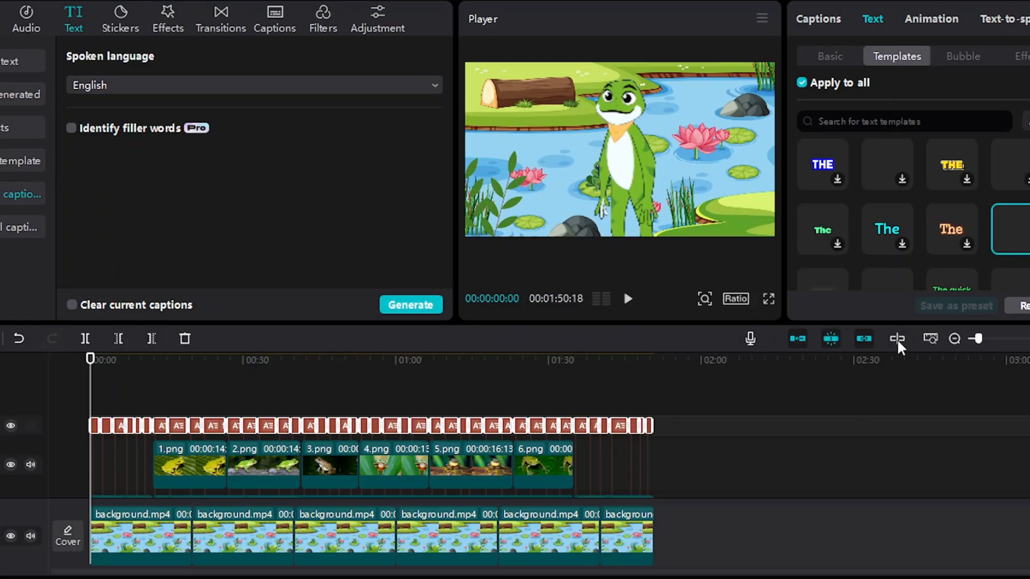
{"action": "left_click", "coordinate": [99, 405]}
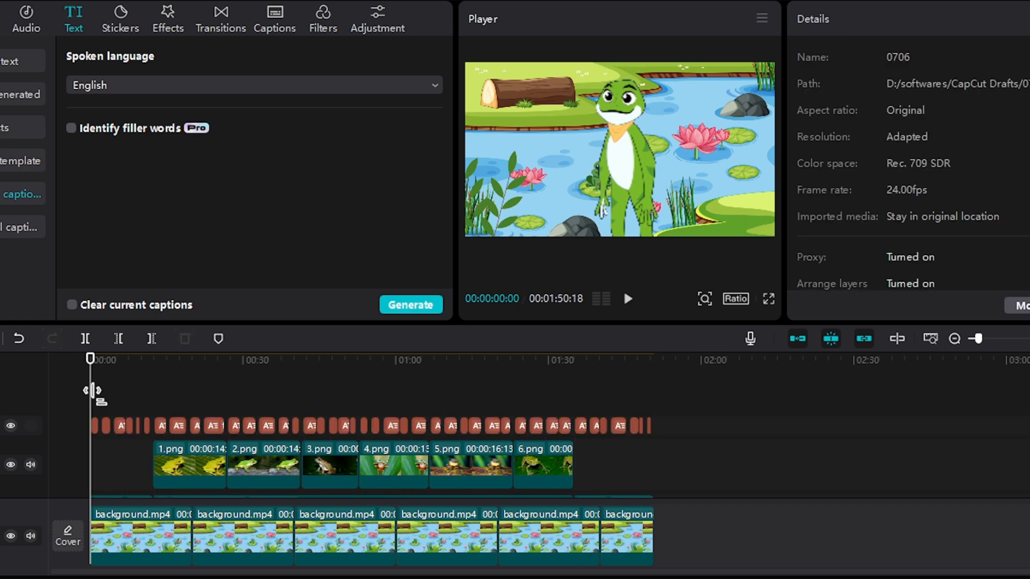
- Add a default text at the start of the timeline, extend it to the video's end, and set its text to Kid Joy
{"action": "mouse_move", "coordinate": [99, 405]}
{"action": "left_mouse_down"}
{"action": "mouse_move", "coordinate": [155, 407]}
{"action": "mouse_move", "coordinate": [85, 403]}
{"action": "left_mouse_up"}
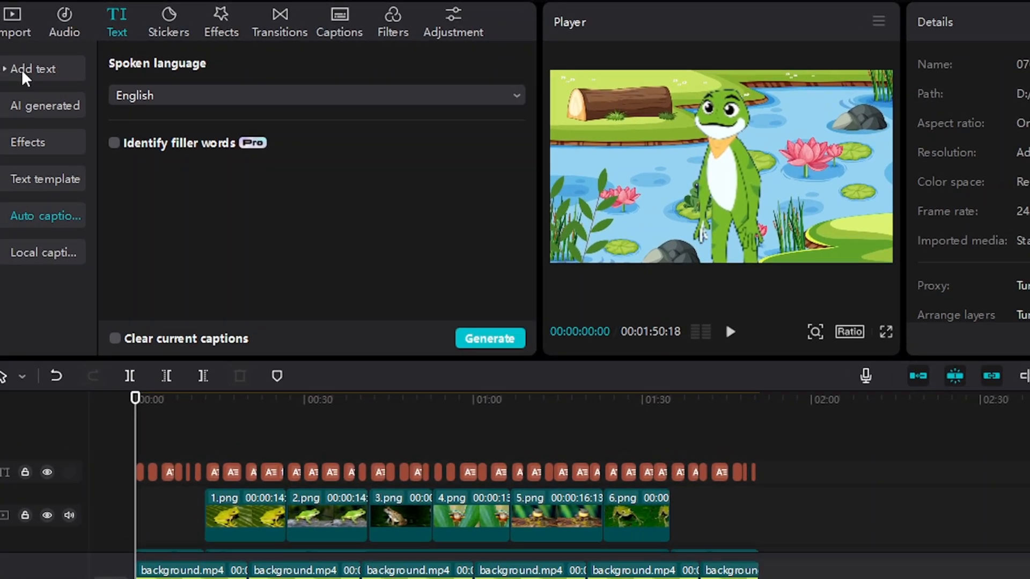
{"action": "left_click", "coordinate": [7, 61]}
{"action": "left_click", "coordinate": [126, 126]}
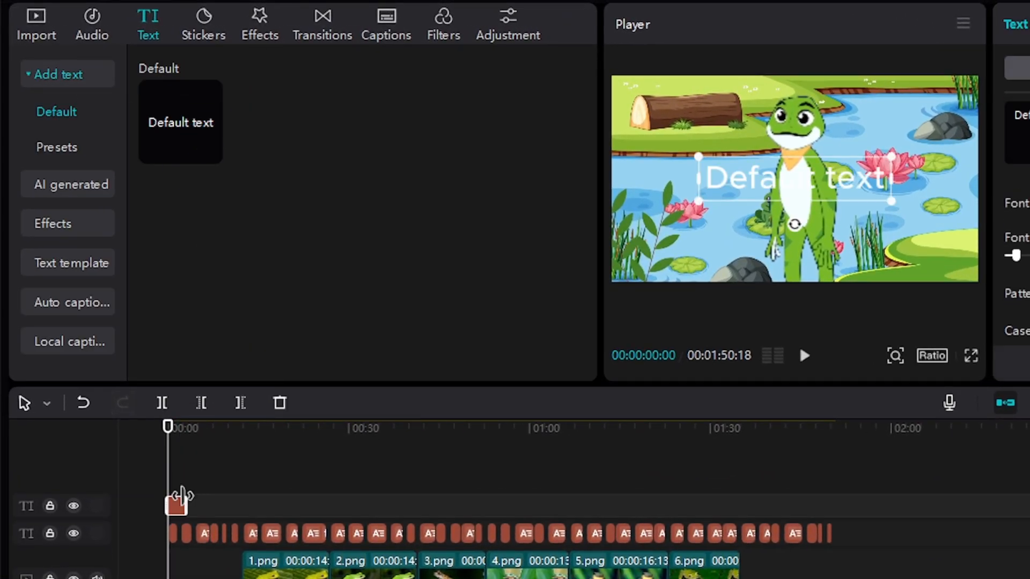
{"action": "left_click_drag", "start_coordinate": [103, 418], "coordinate": [634, 415]}
{"action": "left_click_drag", "start_coordinate": [811, 494], "coordinate": [840, 494]}
{"action": "left_click_drag", "start_coordinate": [1010, 112], "coordinate": [924, 111]}
{"action": "type", "text": "A"}
{"action": "key", "text": "BackSpace"}
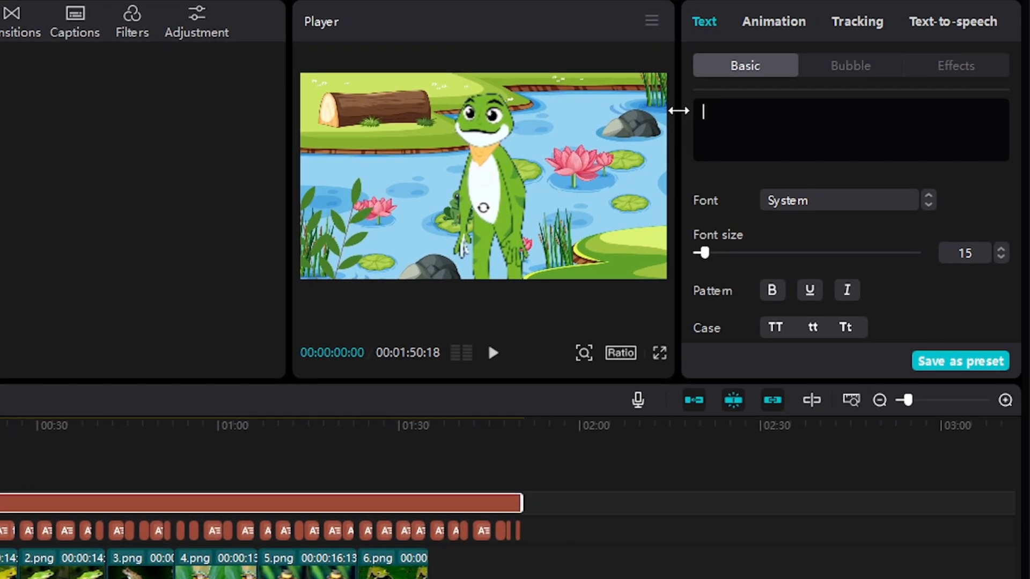
{"action": "type", "text": "Kid Joy"}
- Turn on the shadow for the Kid Joy text, then shrink it and place it in the frame's upper-left corner
{"action": "scroll", "coordinate": [820, 249], "scroll_direction": "down", "scroll_amount": 4}
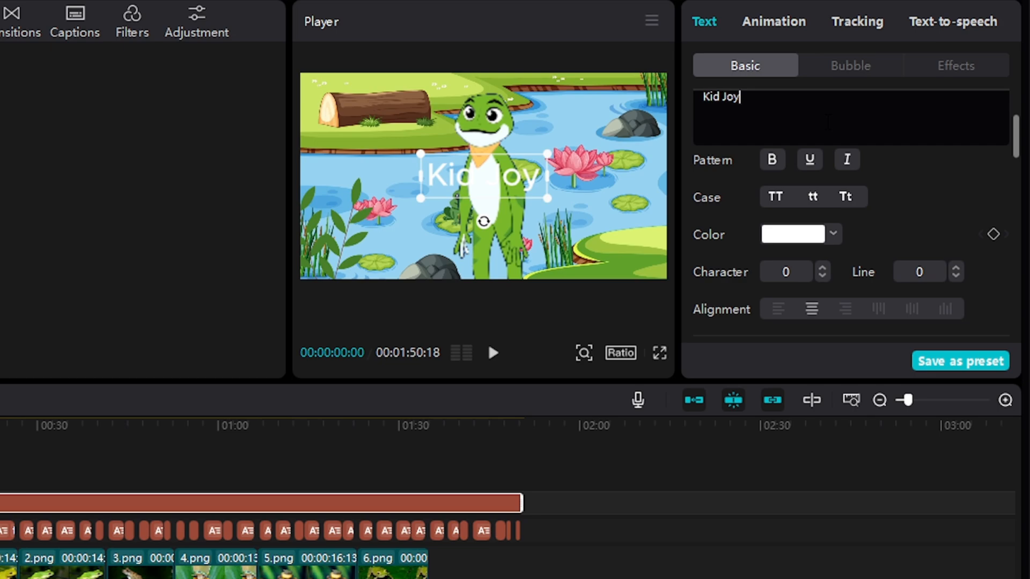
{"action": "scroll", "coordinate": [820, 249], "scroll_direction": "down", "scroll_amount": 3}
{"action": "left_click", "coordinate": [698, 256]}
{"action": "left_click_drag", "start_coordinate": [514, 187], "coordinate": [371, 104]}
{"action": "mouse_move", "coordinate": [92, 403]}
{"action": "left_mouse_down"}
{"action": "mouse_move", "coordinate": [202, 404]}
{"action": "mouse_move", "coordinate": [90, 400]}
{"action": "left_mouse_up"}
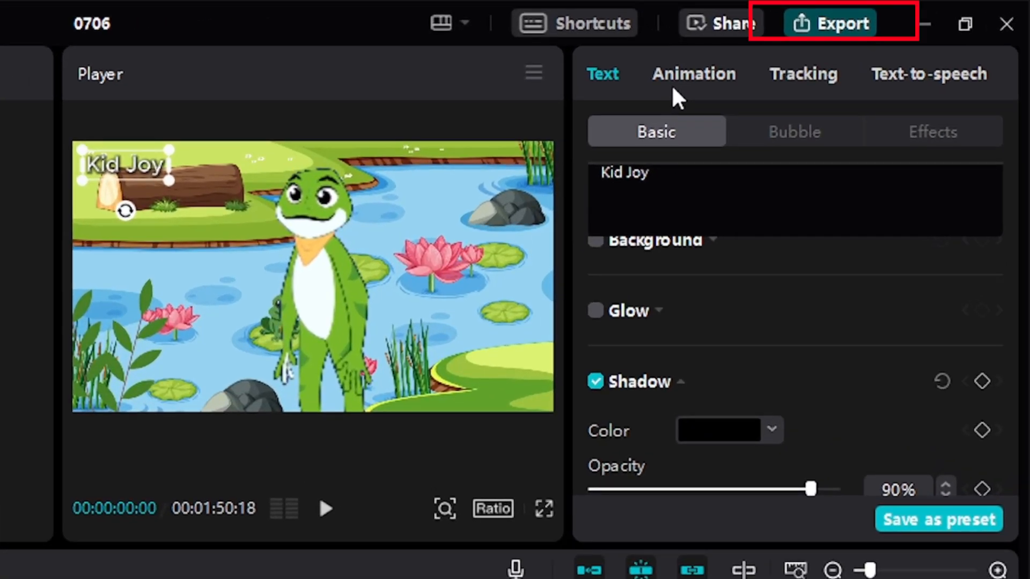
- Export the video as 0706 in 1080P mp4 format with the frame rate set to 60fps
{"action": "left_click", "coordinate": [829, 23]}
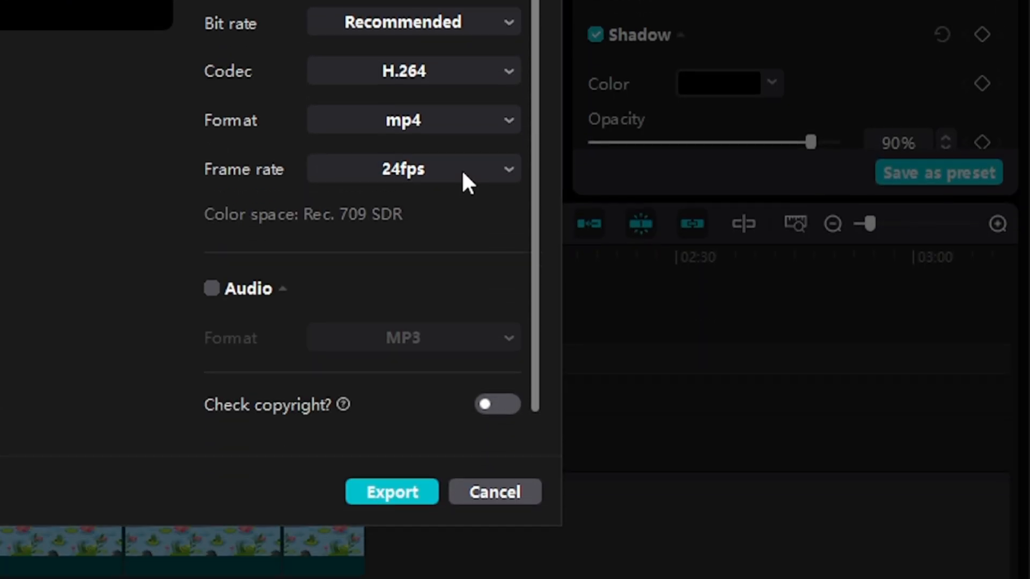
{"action": "left_click", "coordinate": [461, 517]}
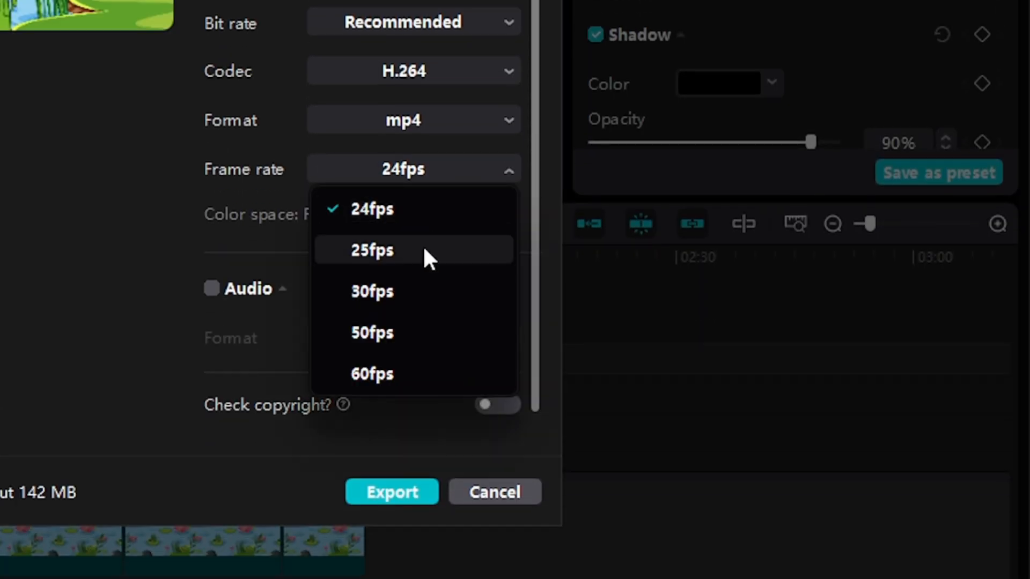
{"action": "left_click", "coordinate": [401, 373]}
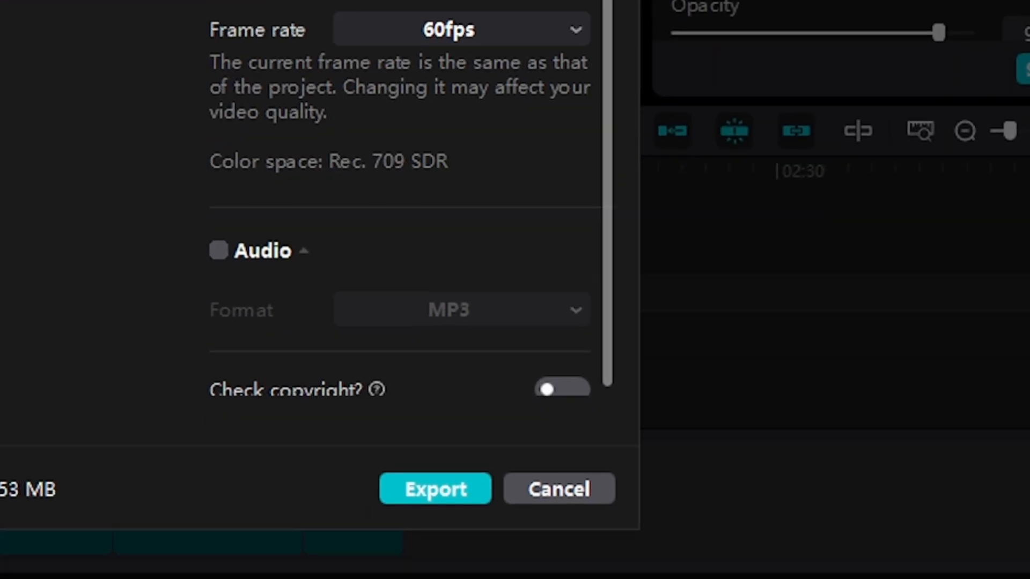
{"action": "left_click", "coordinate": [435, 488]}
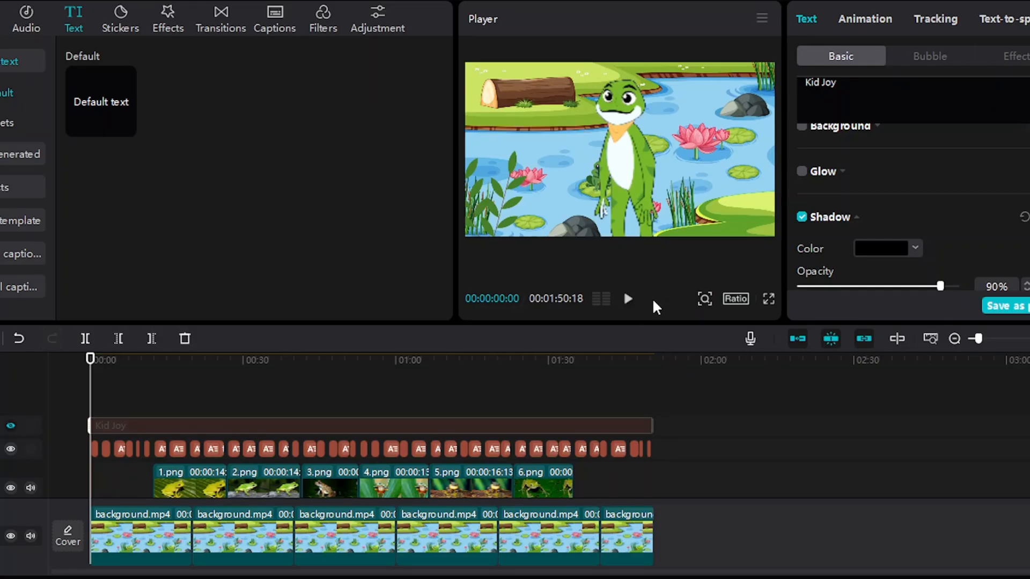
- Add a thumbnail title at the start of the timeline reading Lovely Frog and give it a black outline
{"action": "left_click_drag", "start_coordinate": [94, 376], "coordinate": [64, 361]}
{"action": "left_click_drag", "start_coordinate": [104, 110], "coordinate": [88, 391]}
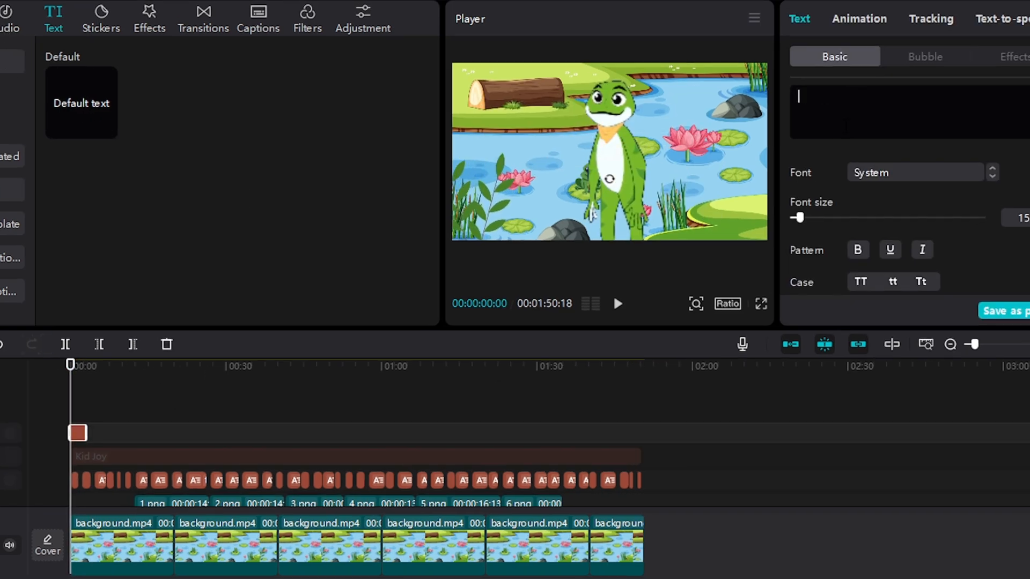
{"action": "type", "text": "Lovely Frog"}
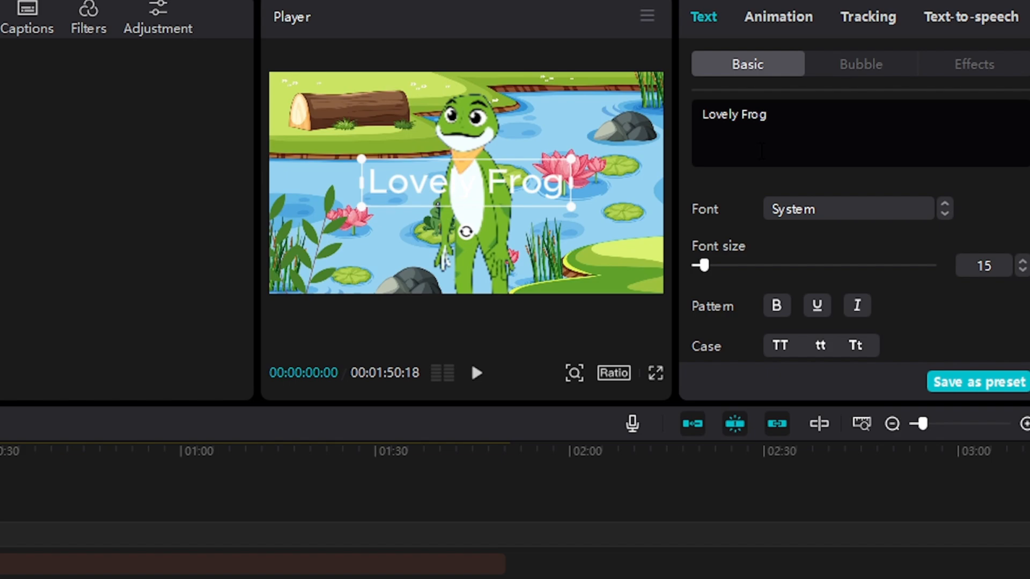
{"action": "scroll", "coordinate": [735, 288], "scroll_direction": "down", "scroll_amount": 5}
{"action": "scroll", "coordinate": [774, 257], "scroll_direction": "up", "scroll_amount": 2}
{"action": "left_click", "coordinate": [773, 247]}
- Enlarge the Lovely Frog title to about two thirds of the frame's width and position it across the frog's body
{"action": "left_click_drag", "start_coordinate": [472, 209], "coordinate": [481, 214]}
{"action": "left_click_drag", "start_coordinate": [568, 225], "coordinate": [595, 232]}
{"action": "left_click_drag", "start_coordinate": [531, 208], "coordinate": [528, 255]}
{"action": "left_click_drag", "start_coordinate": [327, 218], "coordinate": [318, 215]}
{"action": "left_click_drag", "start_coordinate": [456, 248], "coordinate": [457, 244]}
{"action": "left_click_drag", "start_coordinate": [531, 266], "coordinate": [537, 239]}
- Duplicate the Lovely Frog title and change the copy's text to Channel Name
{"action": "key", "text": "ctrl+c"}
{"action": "key", "text": "ctrl+v"}
{"action": "double_click", "coordinate": [537, 239]}
{"action": "type", "text": "Channel Name"}
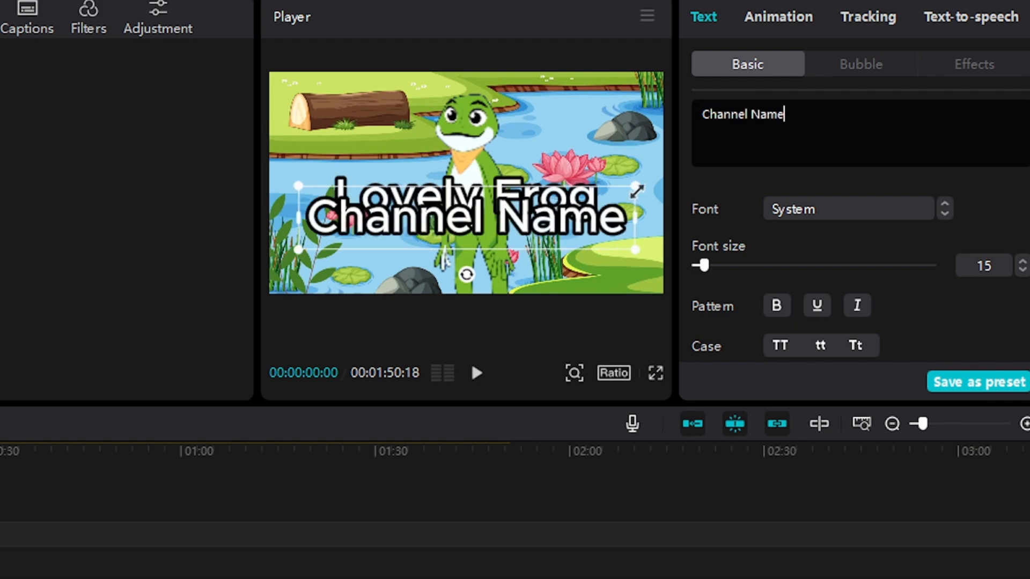
- Shrink the copied text to about half the frame's width beneath the title and change it to "- Channel Name -"
{"action": "left_click_drag", "start_coordinate": [635, 189], "coordinate": [568, 200]}
{"action": "type", "text": "-"}
{"action": "left_click_drag", "start_coordinate": [541, 214], "coordinate": [568, 244]}
{"action": "key", "text": "Left"}
{"action": "key", "text": "Left"}
{"action": "key", "text": "Left"}
{"action": "key", "text": "Left"}
{"action": "key", "text": "Left"}
{"action": "key", "text": "Left"}
{"action": "key", "text": "Left"}
{"action": "key", "text": "Left"}
{"action": "key", "text": "Left"}
{"action": "key", "text": "Left"}
{"action": "key", "text": "Left"}
{"action": "key", "text": "Left"}
{"action": "key", "text": "Left"}
{"action": "type", "text": "-"}
{"action": "key", "text": "Right"}
{"action": "key", "text": "Right"}
{"action": "key", "text": "Right"}
{"action": "key", "text": "Right"}
{"action": "key", "text": "Right"}
{"action": "key", "text": "Right"}
{"action": "key", "text": "Right"}
{"action": "key", "text": "Right"}
{"action": "key", "text": "Right"}
{"action": "key", "text": "Right"}
{"action": "key", "text": "Right"}
{"action": "key", "text": "Right"}
{"action": "left_click_drag", "start_coordinate": [515, 229], "coordinate": [500, 231]}
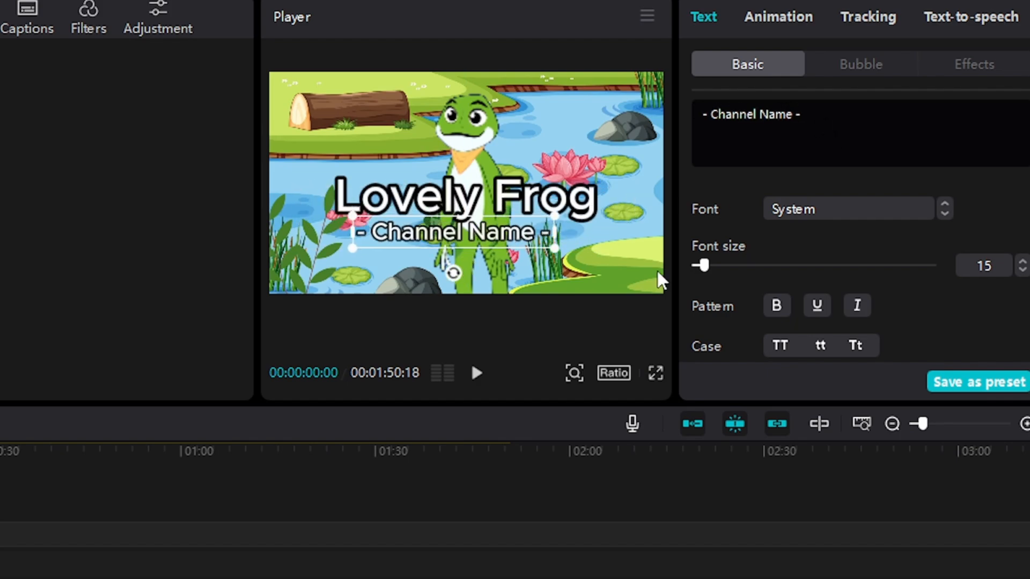
- Underline the Lovely Frog title, move it slightly up, and centre the channel name text beneath it
{"action": "left_click", "coordinate": [537, 196]}
{"action": "left_click", "coordinate": [817, 305]}
{"action": "left_click_drag", "start_coordinate": [537, 196], "coordinate": [536, 181]}
{"action": "left_click_drag", "start_coordinate": [501, 231], "coordinate": [514, 228]}
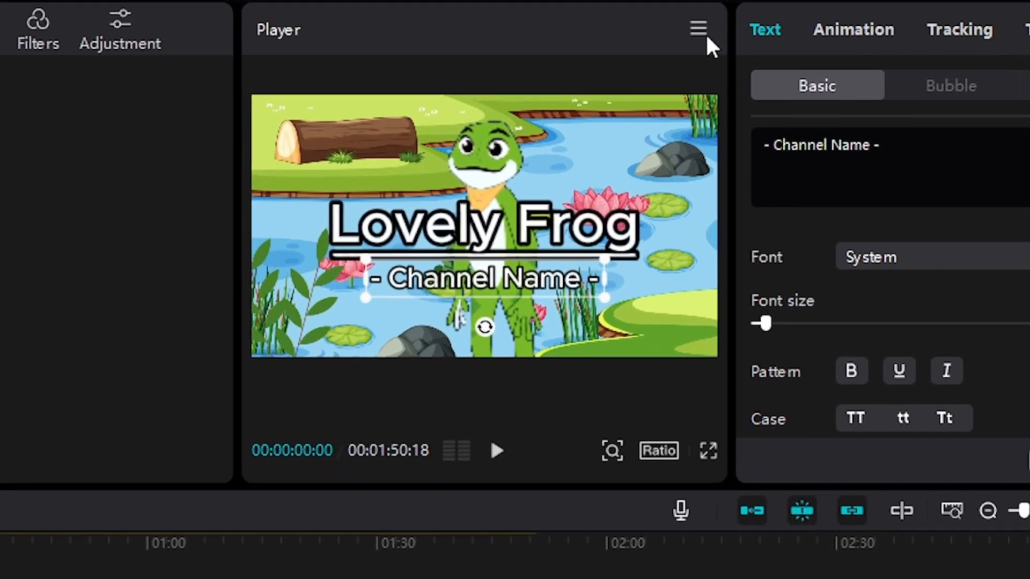
- Export the current frame as a 1080P PNG still named 0706
{"action": "left_click", "coordinate": [648, 17]}
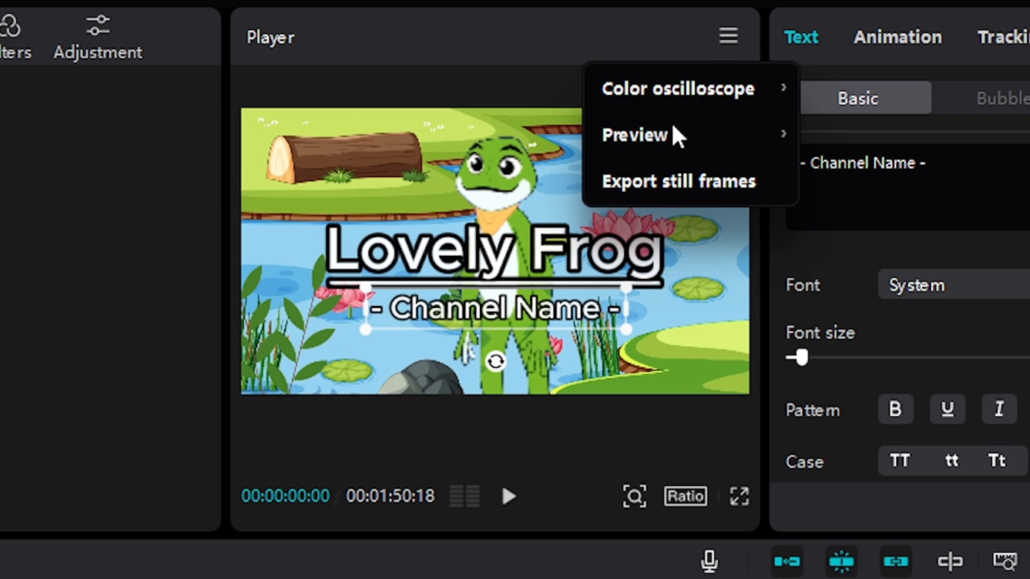
{"action": "left_click", "coordinate": [667, 182]}
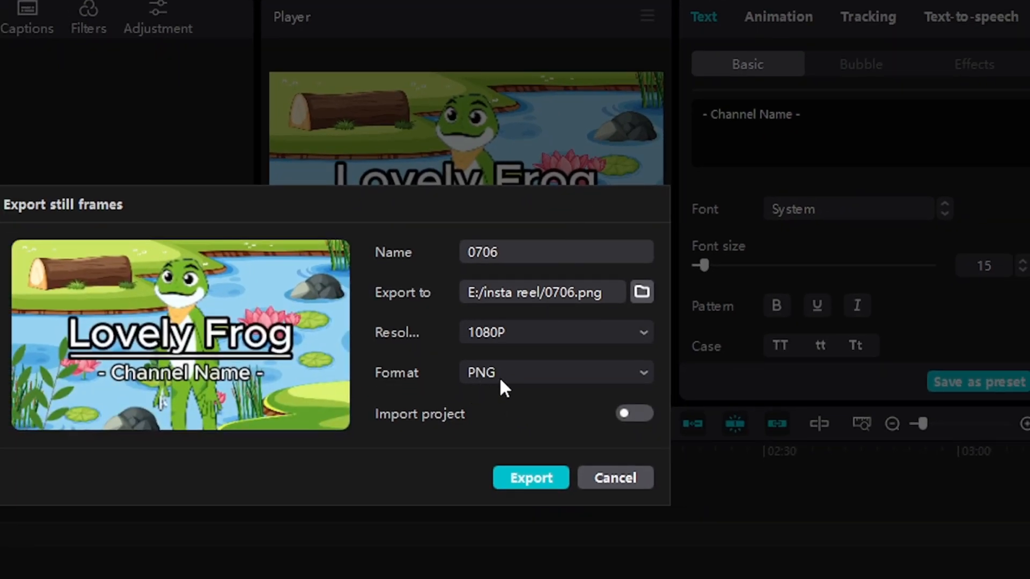
{"action": "left_click", "coordinate": [523, 479]}
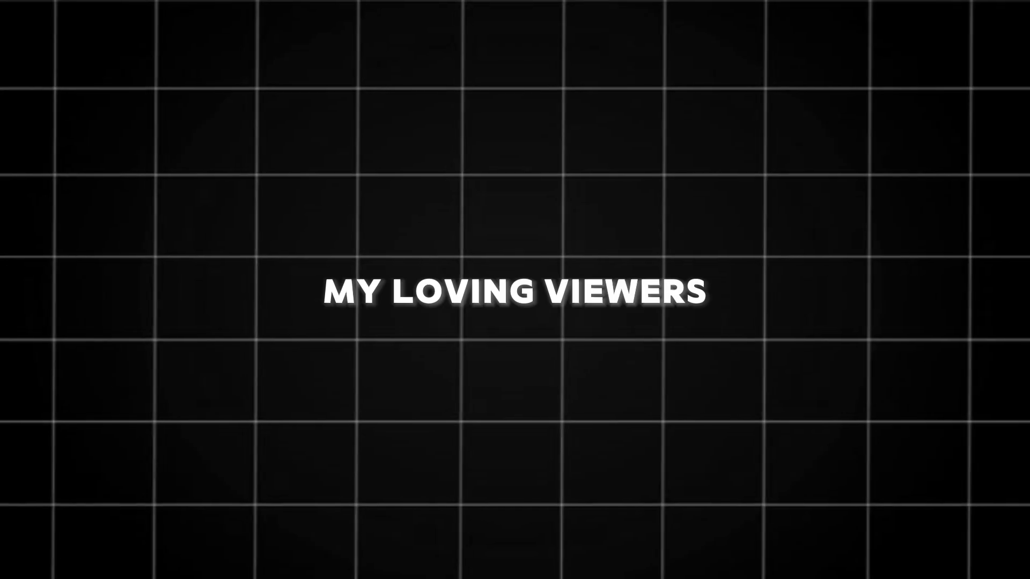